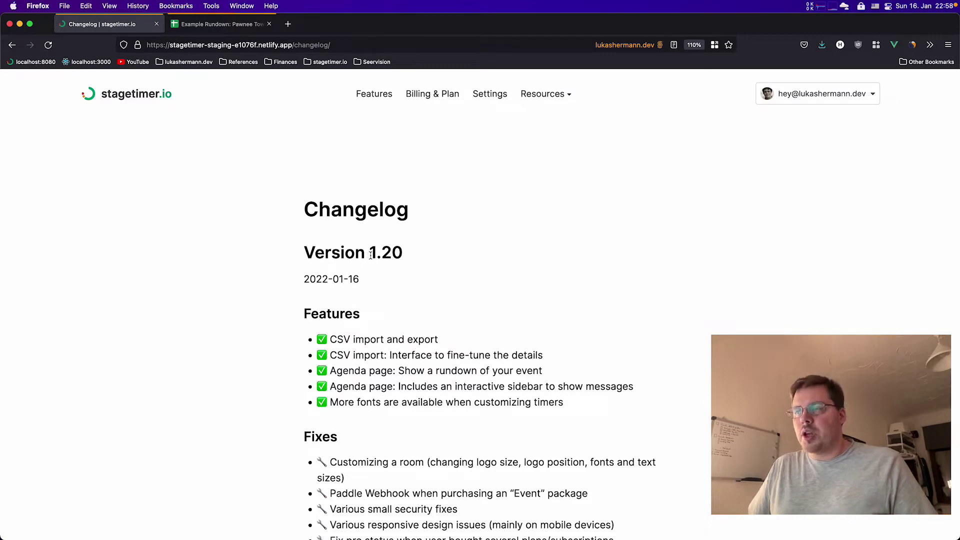
# - Note changelog version 1.20, then switch to the Pawnee Townhall rundown and inspect its event details
pyautogui.moveTo(370, 255); pyautogui.dragTo(406, 253)
pyautogui.click(424, 262)
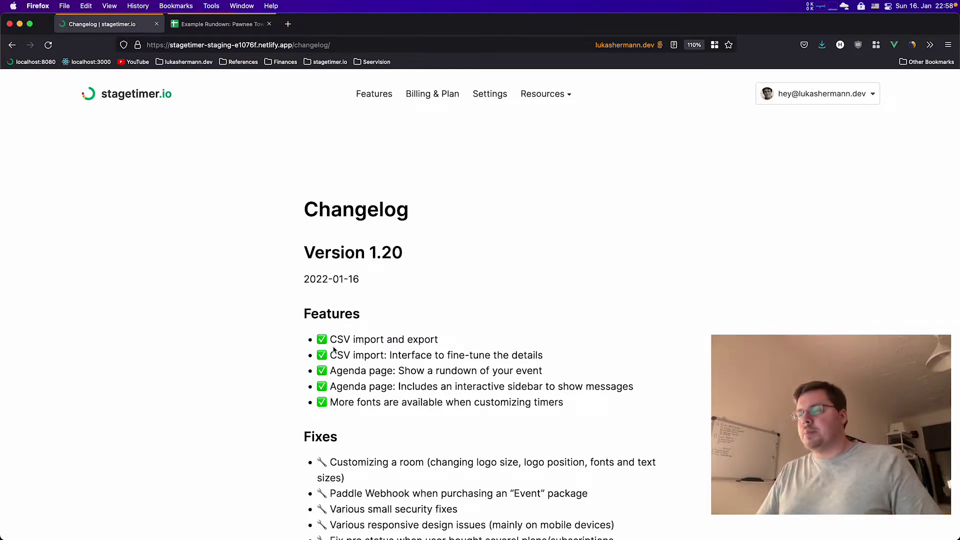
pyautogui.click(206, 25)
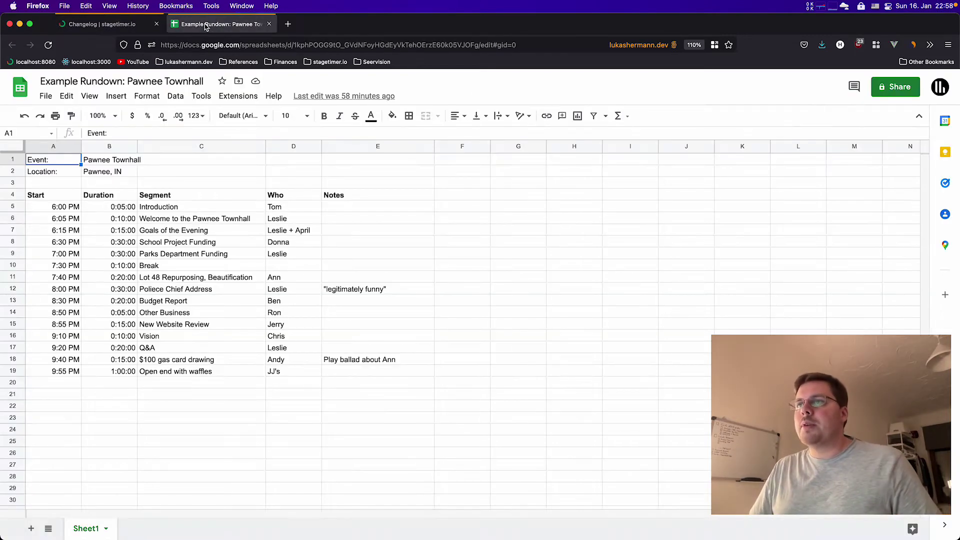
pyautogui.click(199, 443)
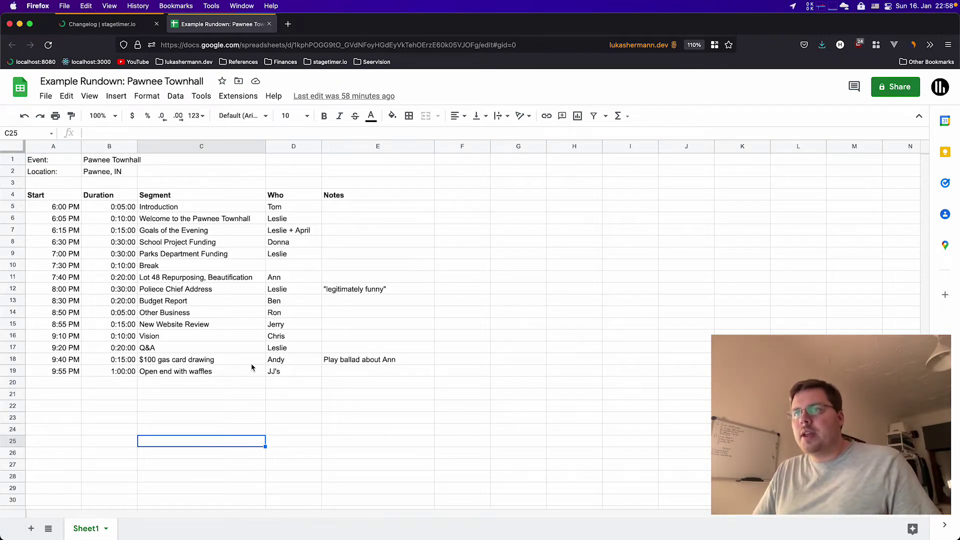
pyautogui.moveTo(54, 164); pyautogui.dragTo(165, 185)
pyautogui.click(120, 164)
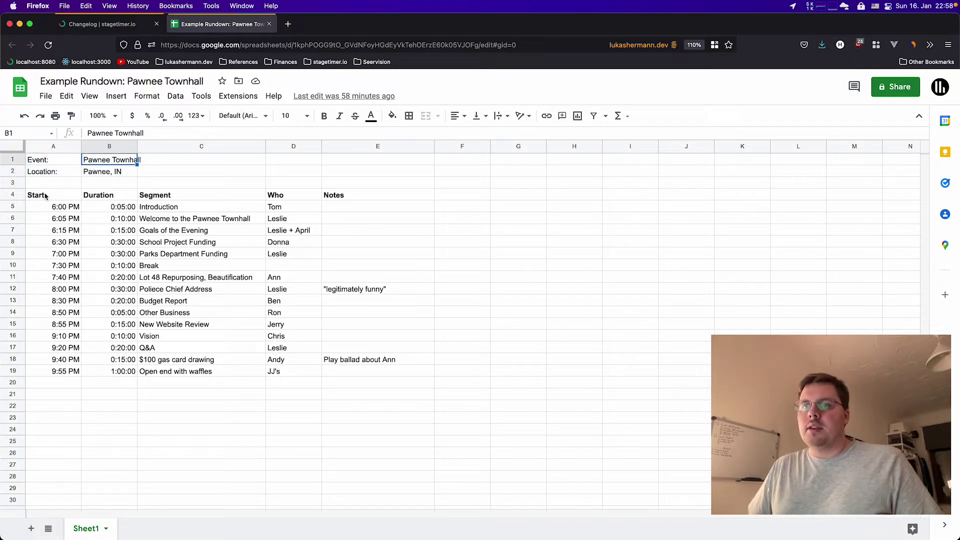
# - Review the header row, A6 start-time formula, rows A5:E18 and segment titles like Introduction and Break
pyautogui.moveTo(45, 196); pyautogui.dragTo(360, 203)
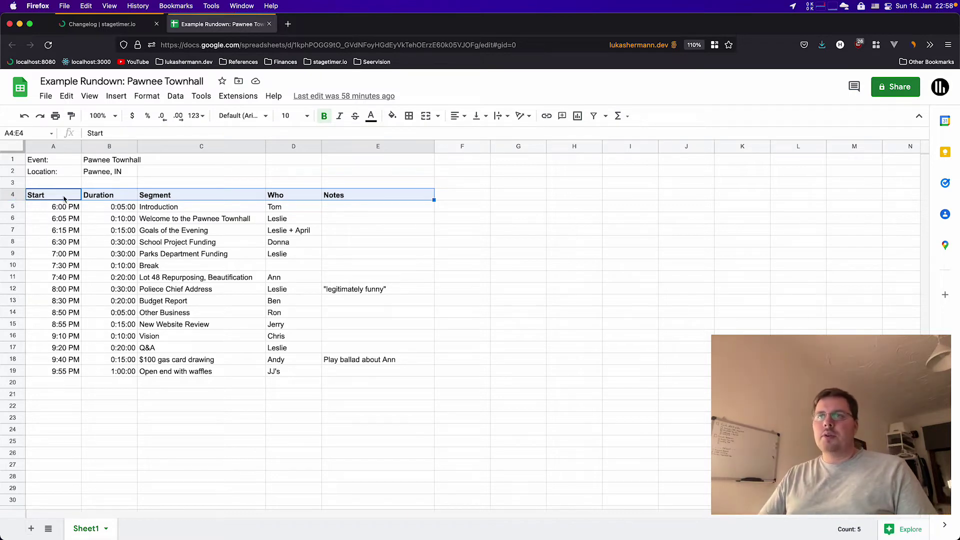
pyautogui.click(76, 220)
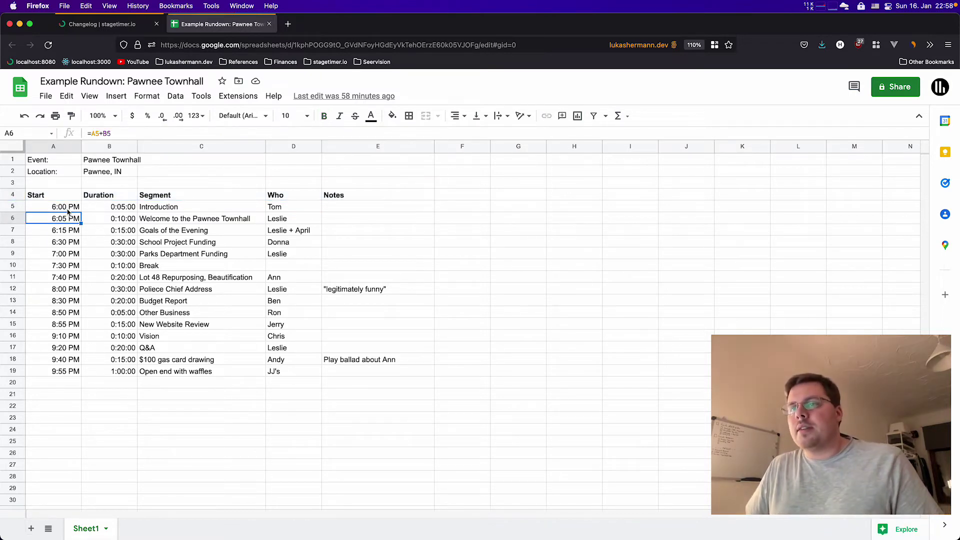
pyautogui.moveTo(68, 213); pyautogui.dragTo(370, 365)
pyautogui.click(374, 361)
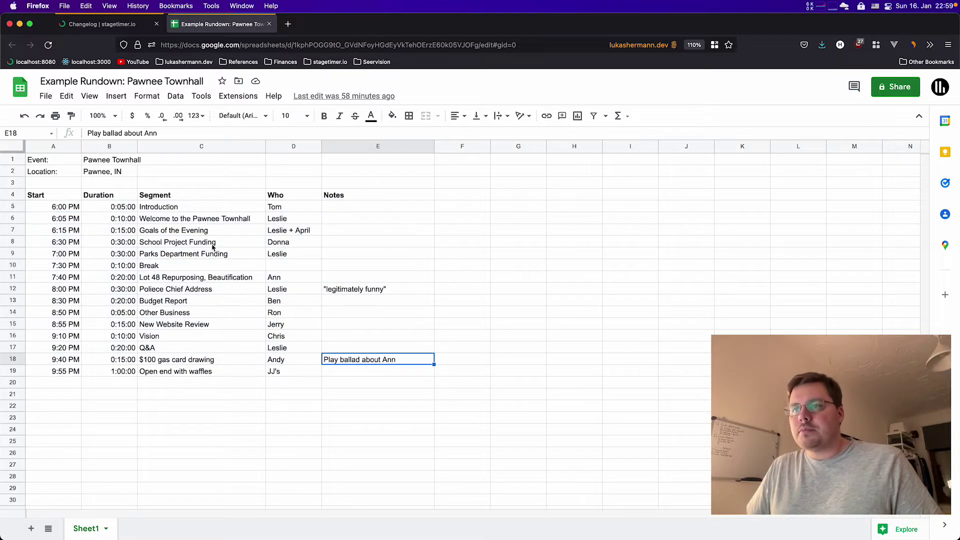
pyautogui.click(182, 209)
pyautogui.click(182, 230)
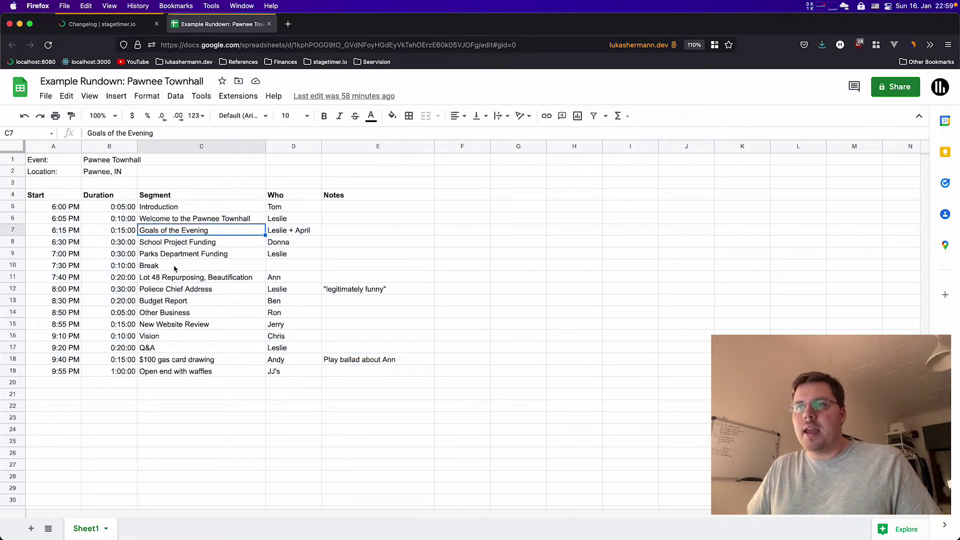
pyautogui.click(175, 269)
# - Check the Duration header, 6:00 PM start and speakers Tom, Leslie and Ben, then return to A1
pyautogui.click(112, 199)
pyautogui.click(63, 207)
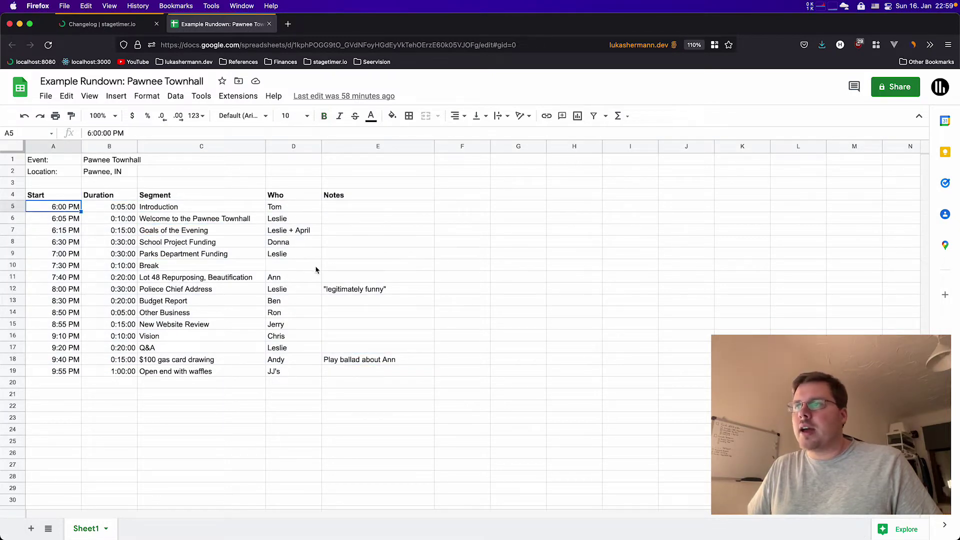
pyautogui.click(276, 208)
pyautogui.click(280, 254)
pyautogui.click(283, 301)
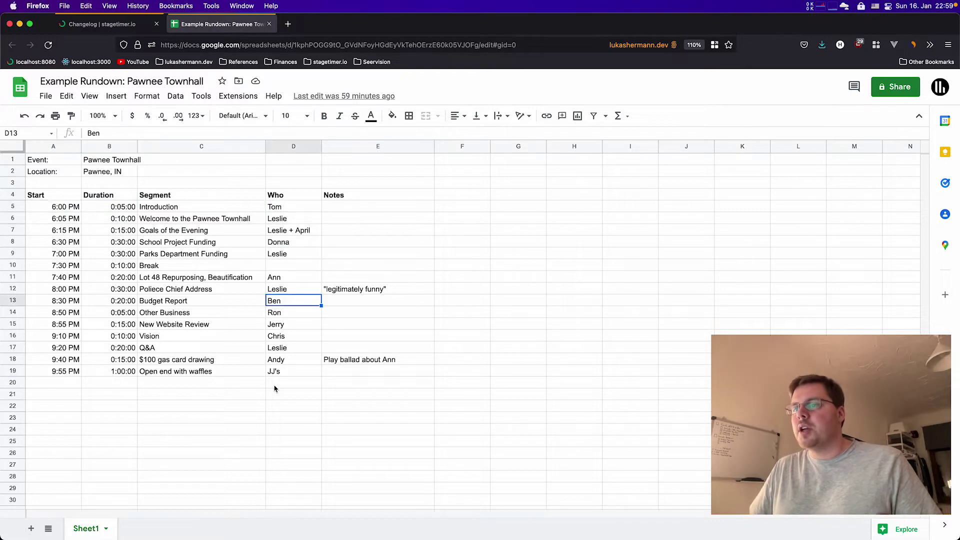
pyautogui.hotkey('ctrl', 'Home')
# - Download the sheet as Comma Separated Values (.csv) and confirm saving the file
pyautogui.click(46, 95)
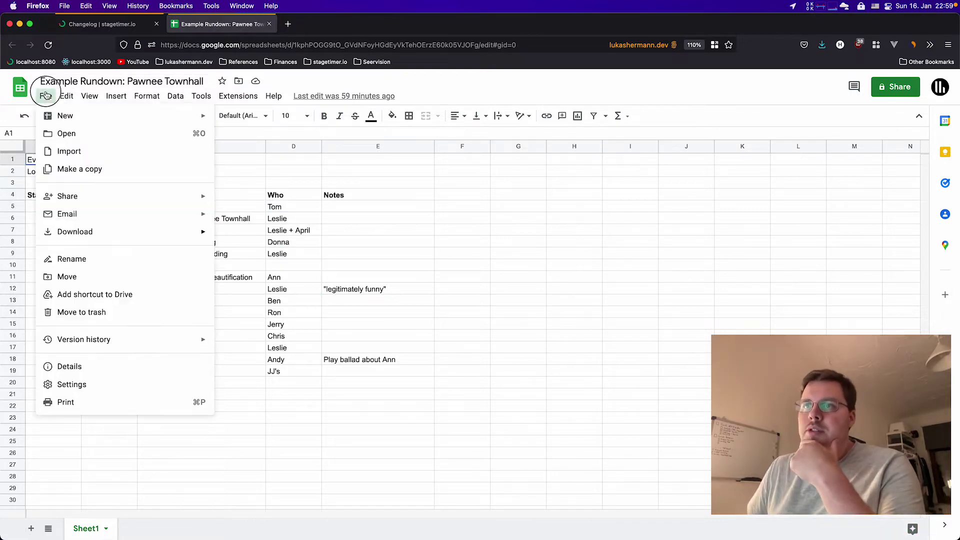
pyautogui.moveTo(125, 233)
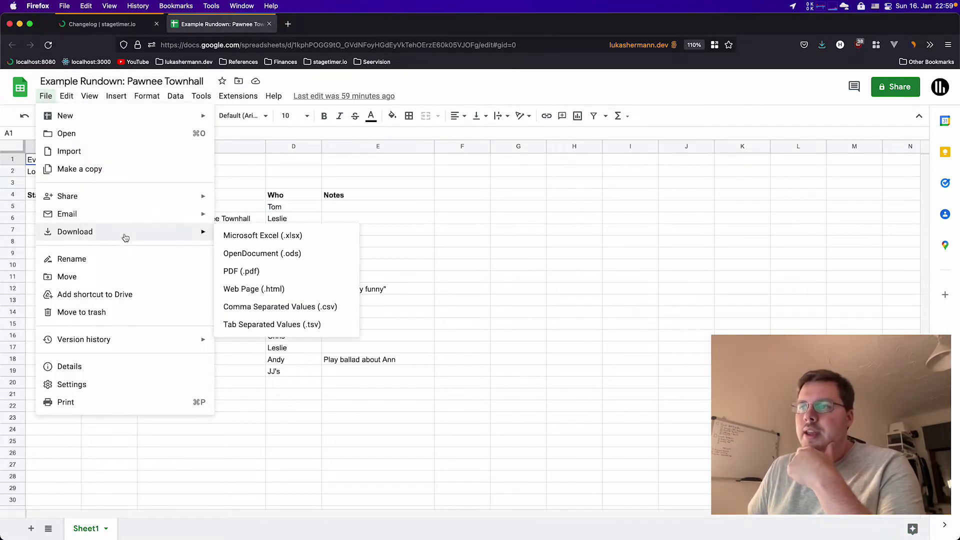
pyautogui.click(288, 308)
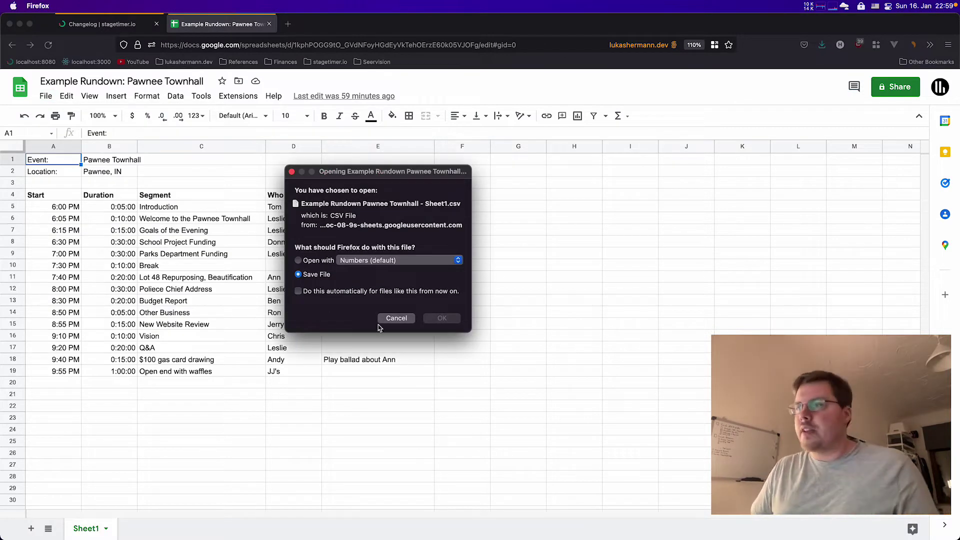
pyautogui.click(451, 323)
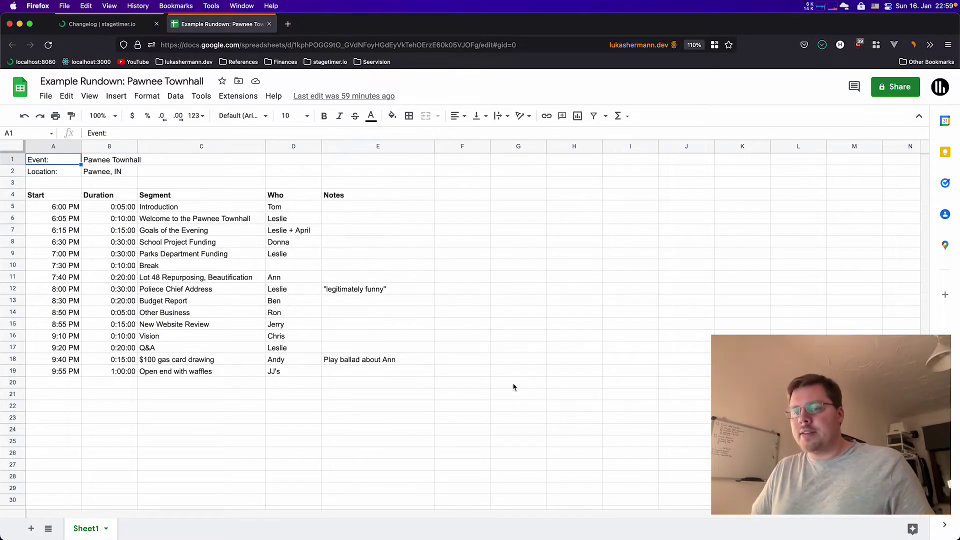
# - Return to stagetimer.io, go to the account Dashboard, and create the first room
pyautogui.click(117, 28)
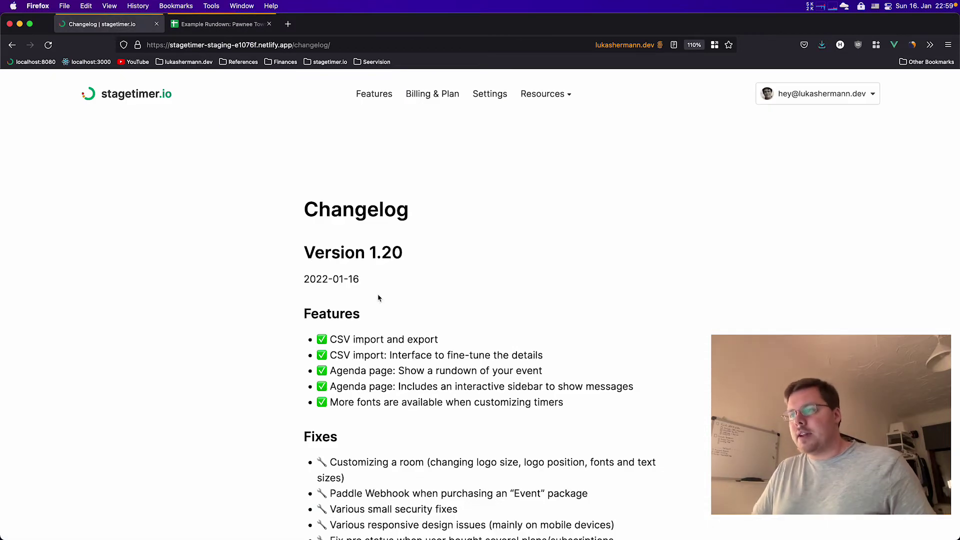
pyautogui.click(801, 100)
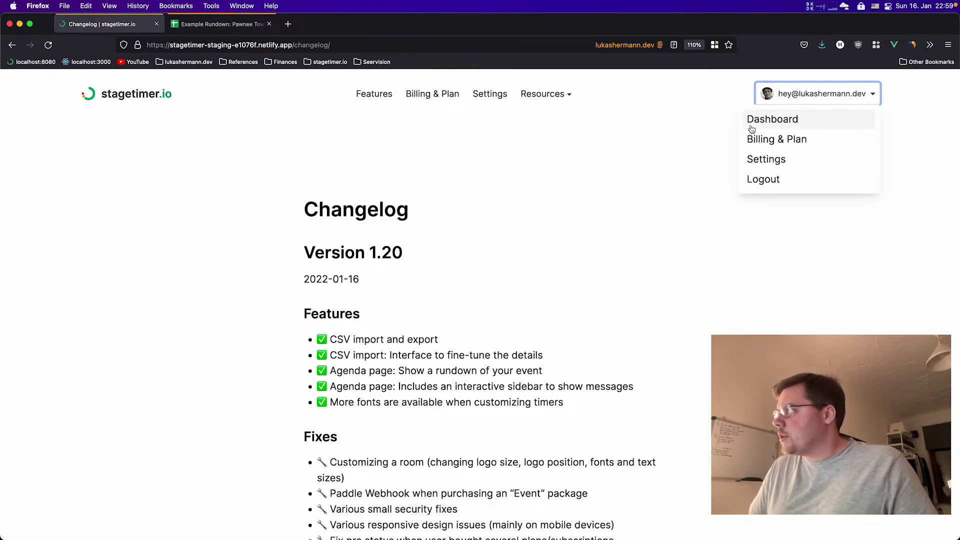
pyautogui.click(753, 124)
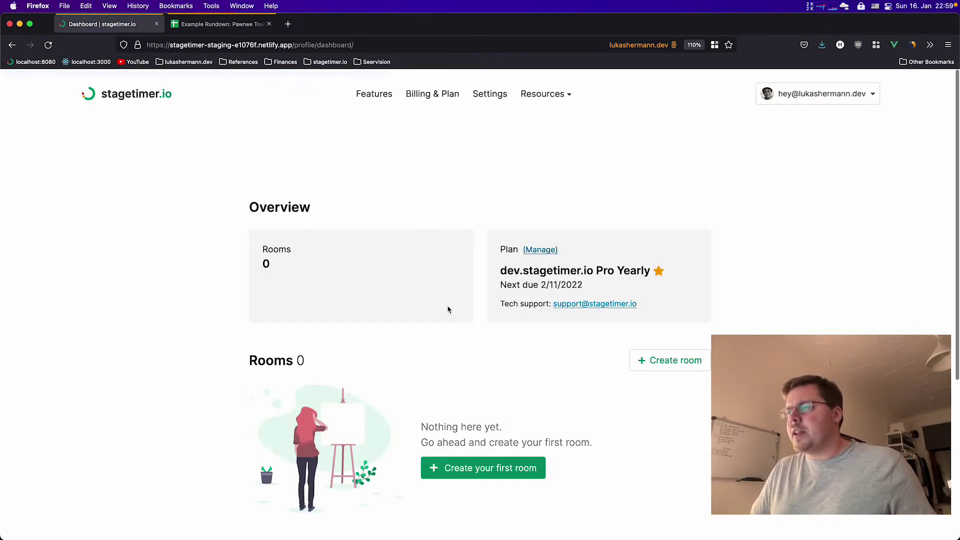
pyautogui.scroll(-1, 410, 346)
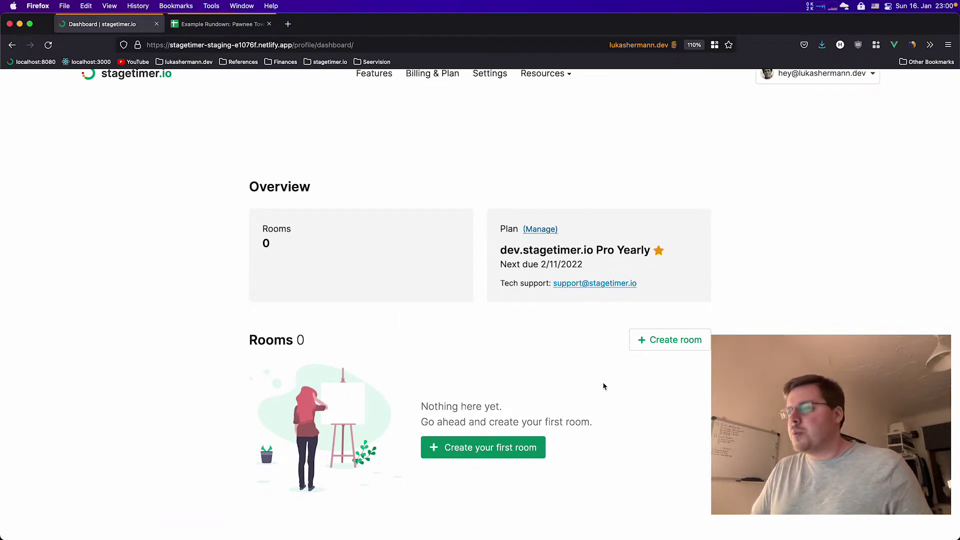
pyautogui.scroll(-1, 583, 410)
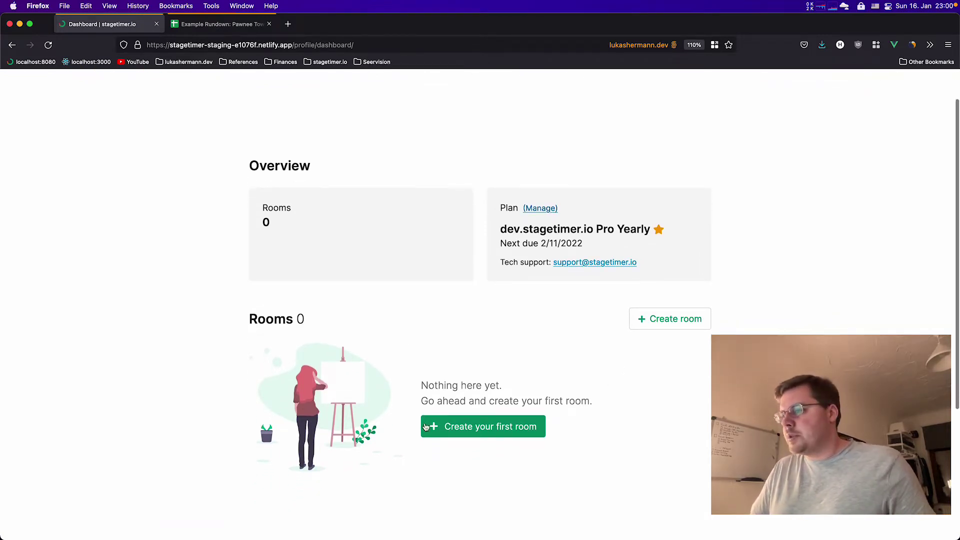
pyautogui.click(497, 422)
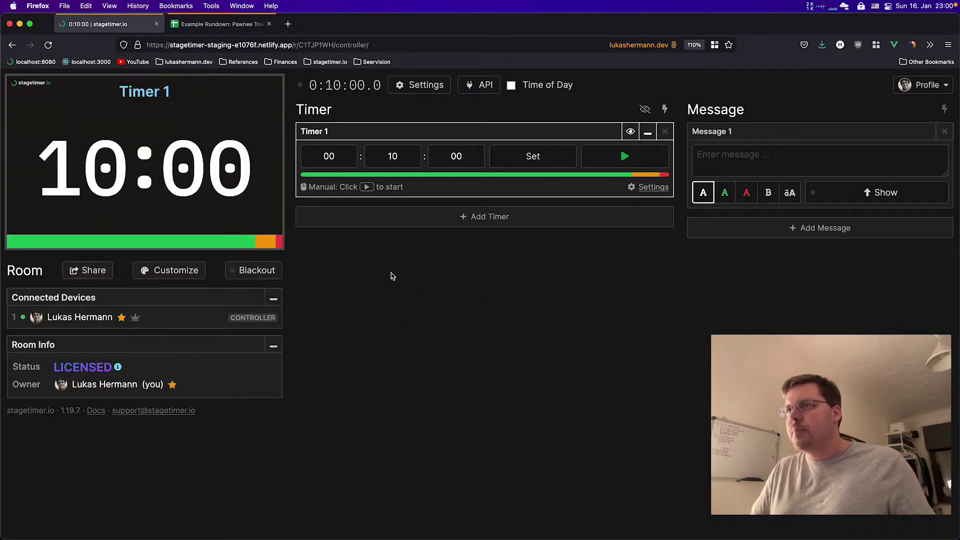
# - Start a CSV import from Settings and open the downloaded Pawnee Townhall rundown file
pyautogui.click(430, 92)
pyautogui.click(340, 229)
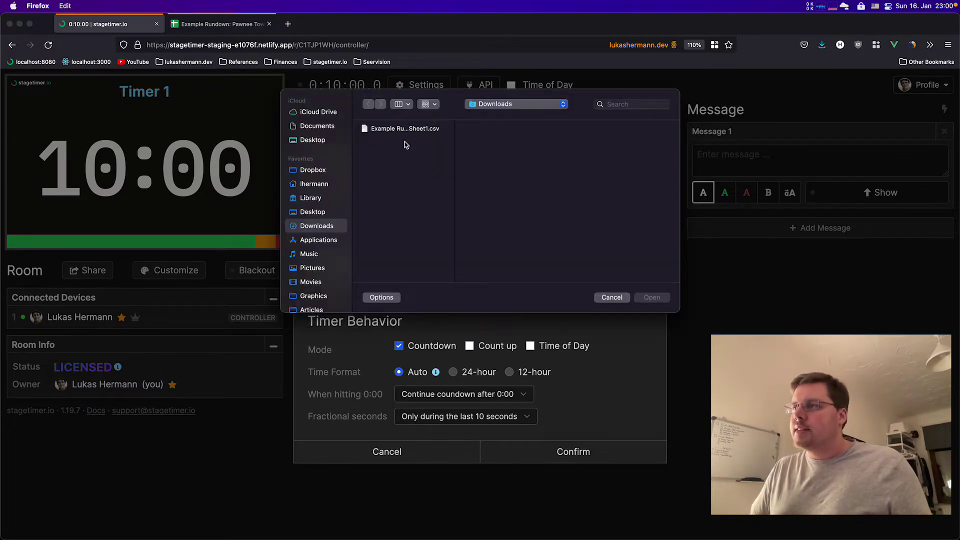
pyautogui.click(411, 131)
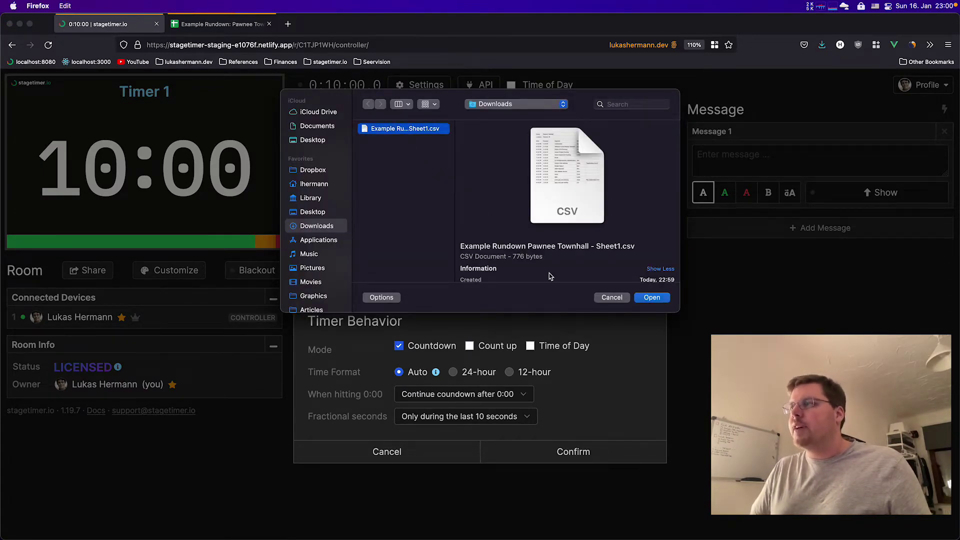
pyautogui.click(652, 298)
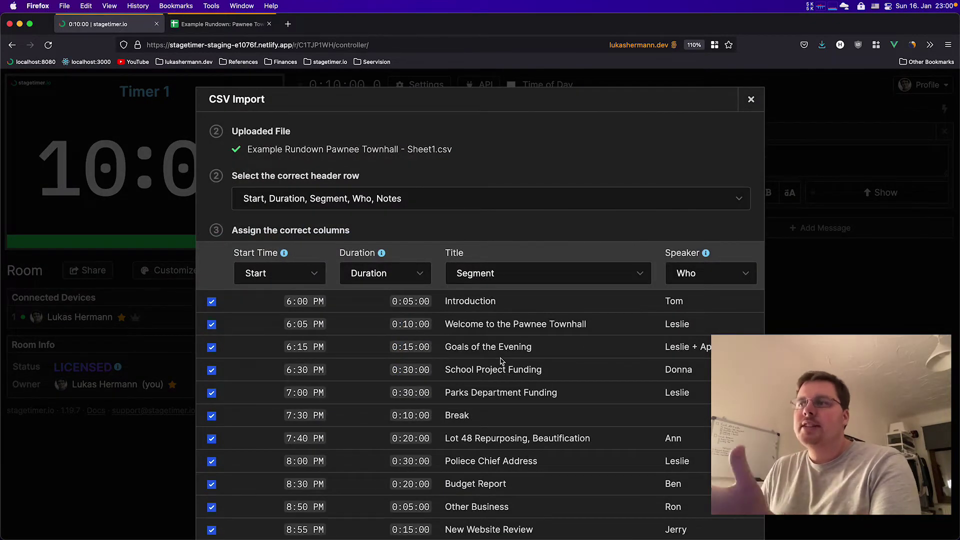
# - Keep 'Start, Duration, Segment, Who, Notes' as the CSV header row
pyautogui.scroll(-1, 525, 285)
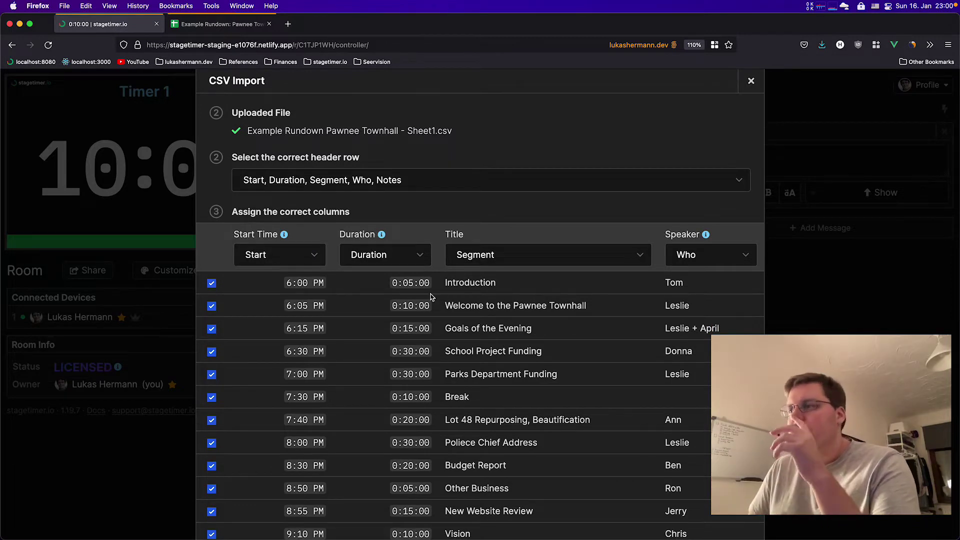
pyautogui.scroll(-2, 471, 250)
pyautogui.scroll(3, 477, 385)
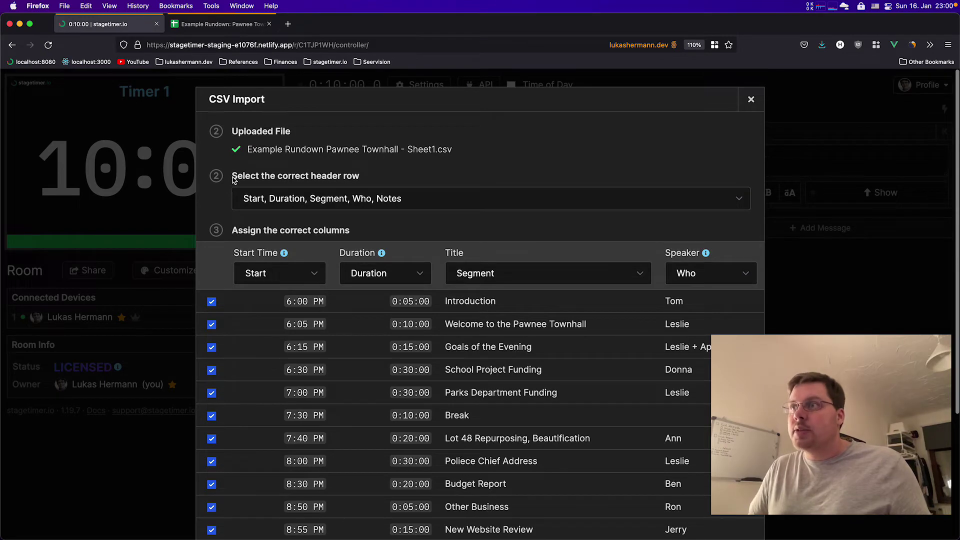
pyautogui.moveTo(233, 180); pyautogui.dragTo(368, 178)
pyautogui.click(314, 179)
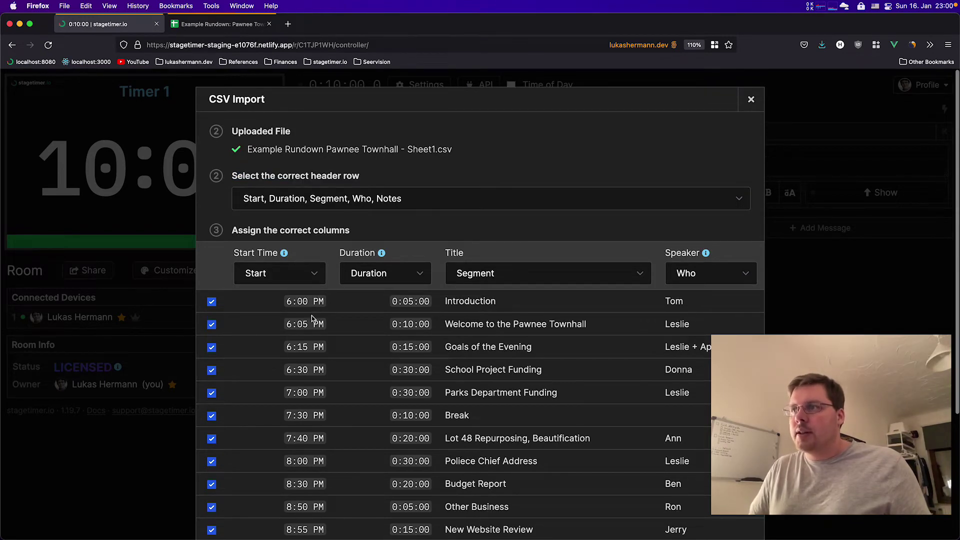
pyautogui.click(431, 205)
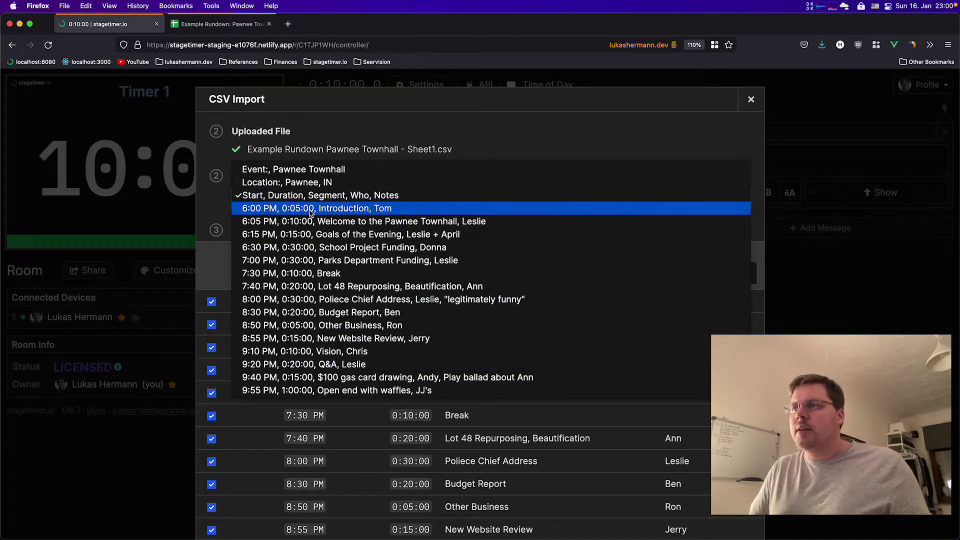
pyautogui.click(348, 199)
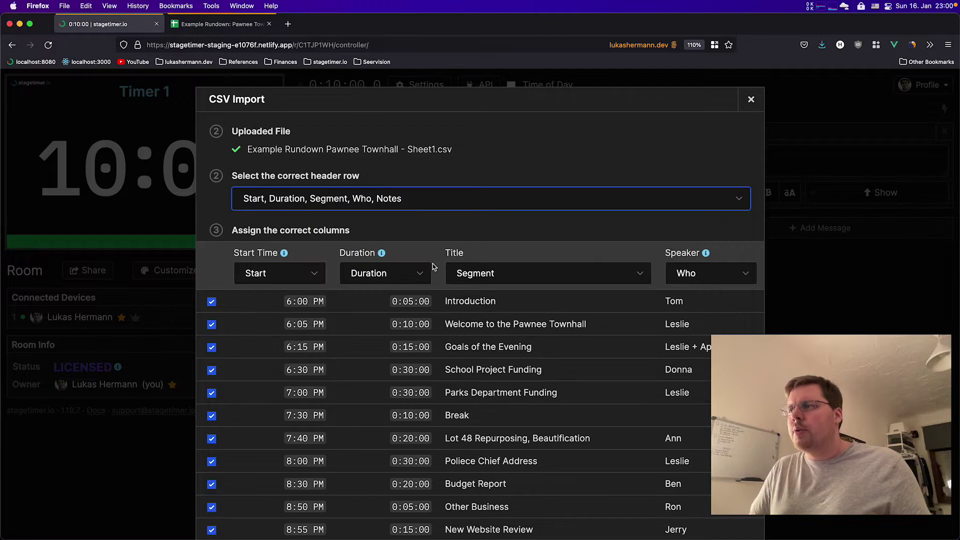
# - Map Start to start time, Duration to timer duration, and Segment to title
pyautogui.scroll(-5, 432, 266)
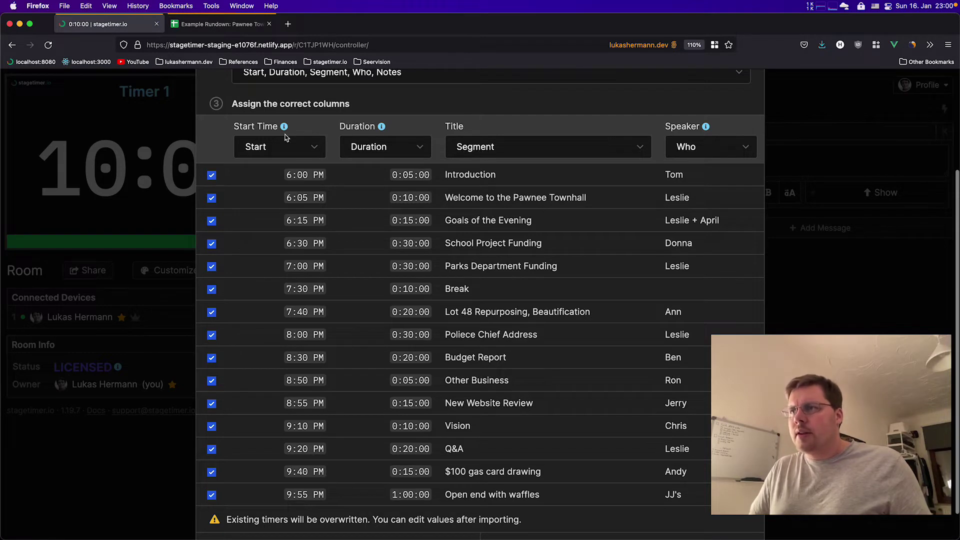
pyautogui.click(301, 157)
pyautogui.click(307, 145)
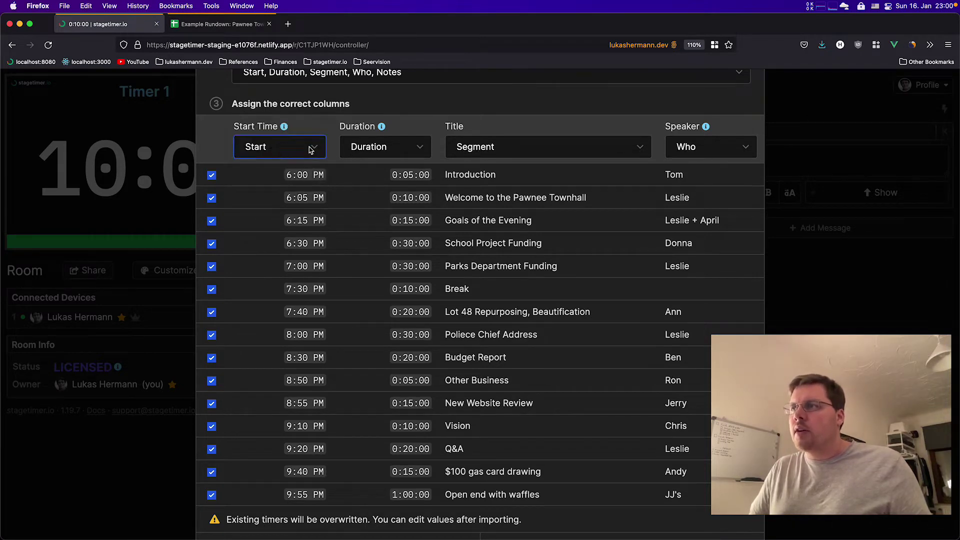
pyautogui.click(381, 153)
pyautogui.click(404, 144)
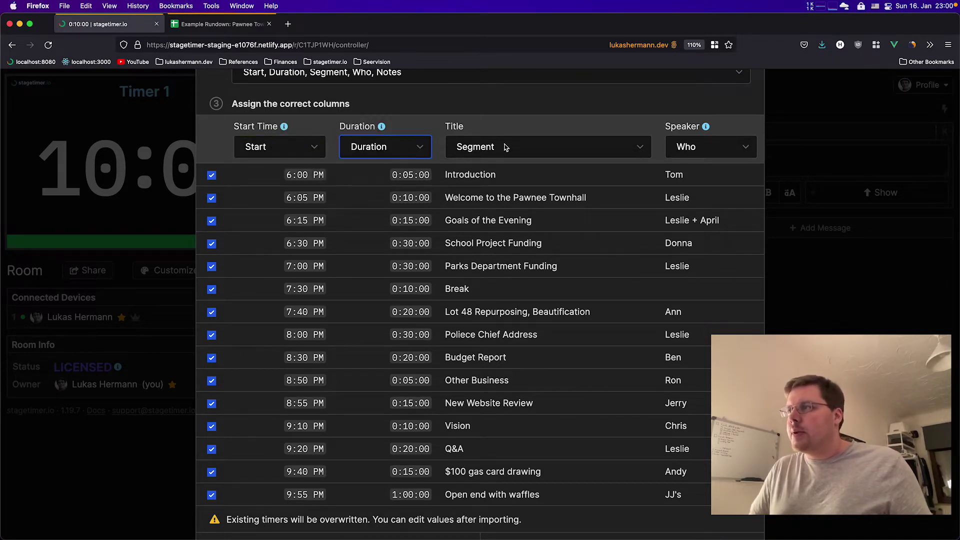
pyautogui.click(505, 147)
pyautogui.click(460, 144)
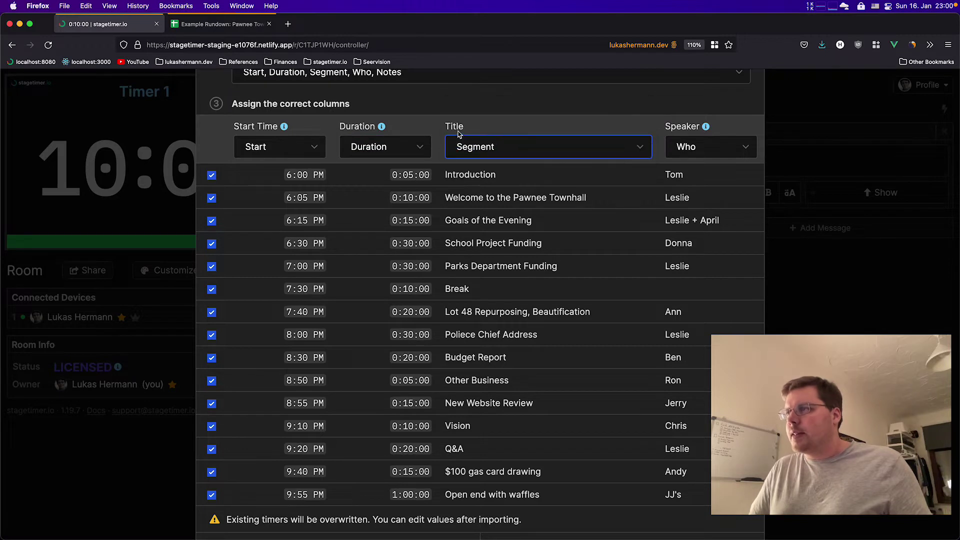
# - Try Notes as title before reverting to Segment, and keep Parks Department Funding among the imported rows
pyautogui.click(503, 153)
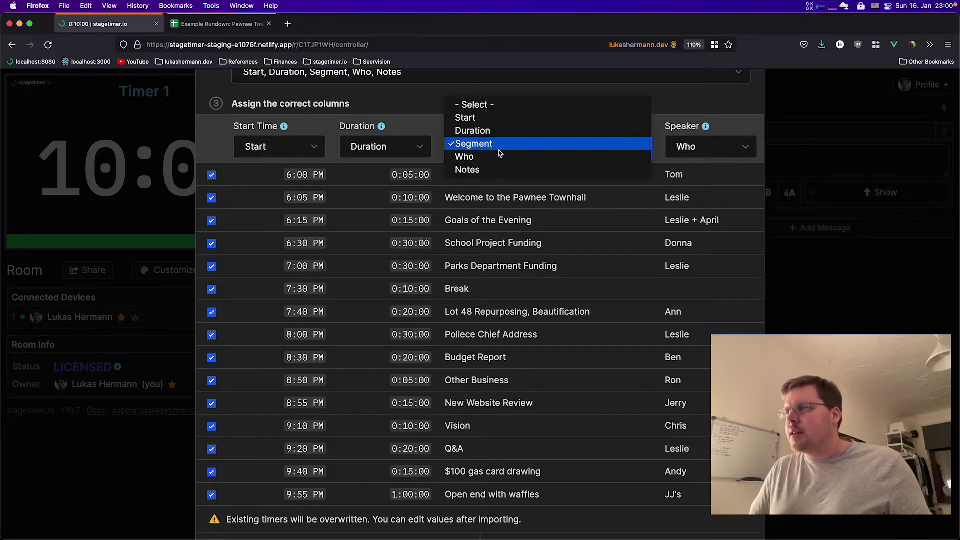
pyautogui.click(475, 169)
pyautogui.click(540, 156)
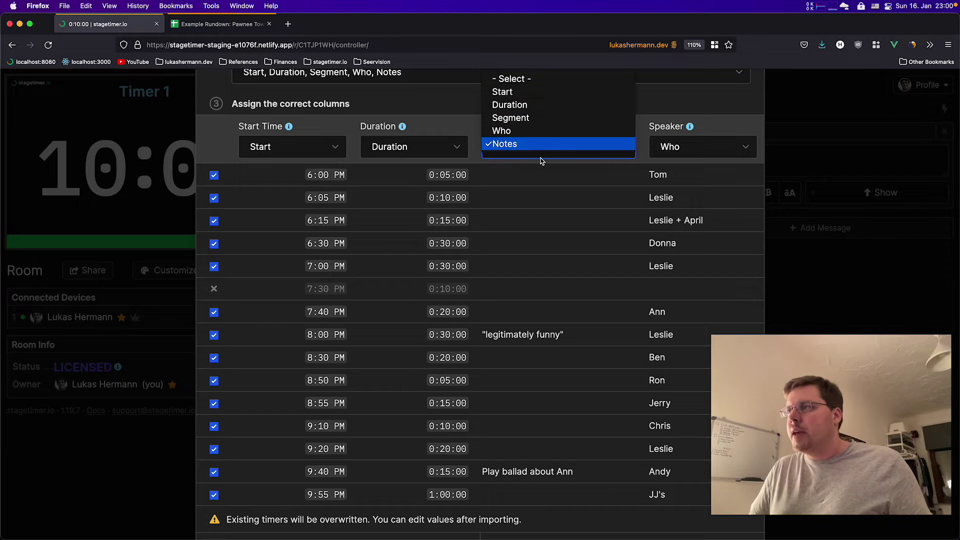
pyautogui.click(507, 122)
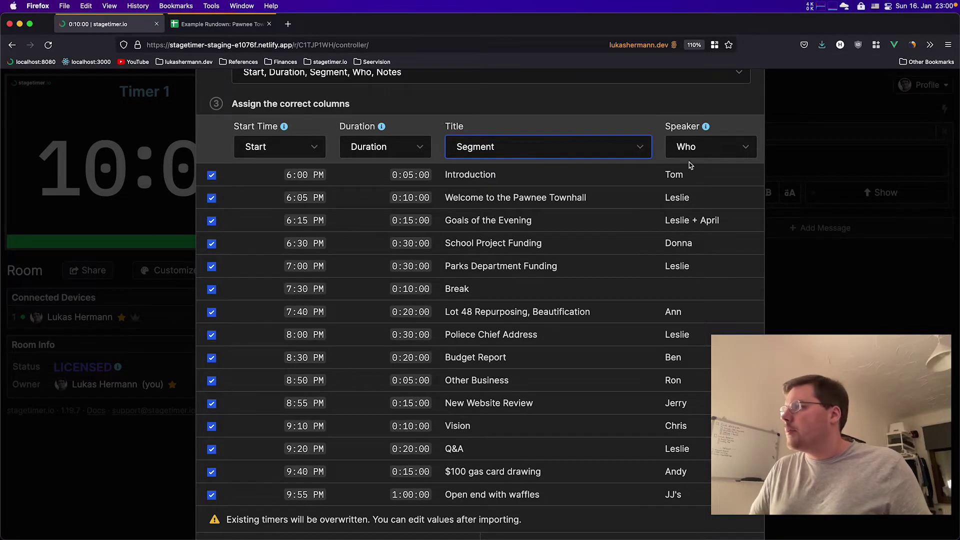
pyautogui.scroll(-1, 482, 333)
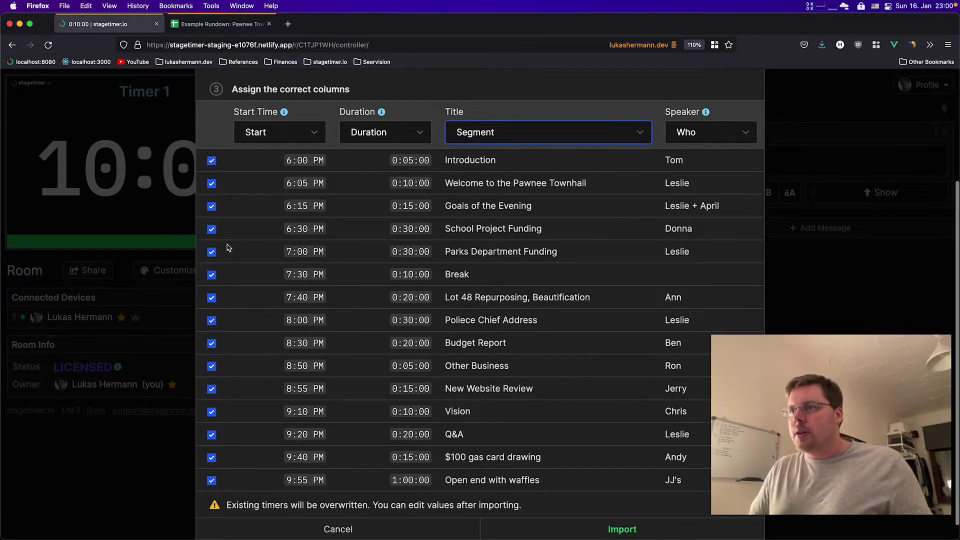
pyautogui.click(212, 252)
pyautogui.click(211, 275)
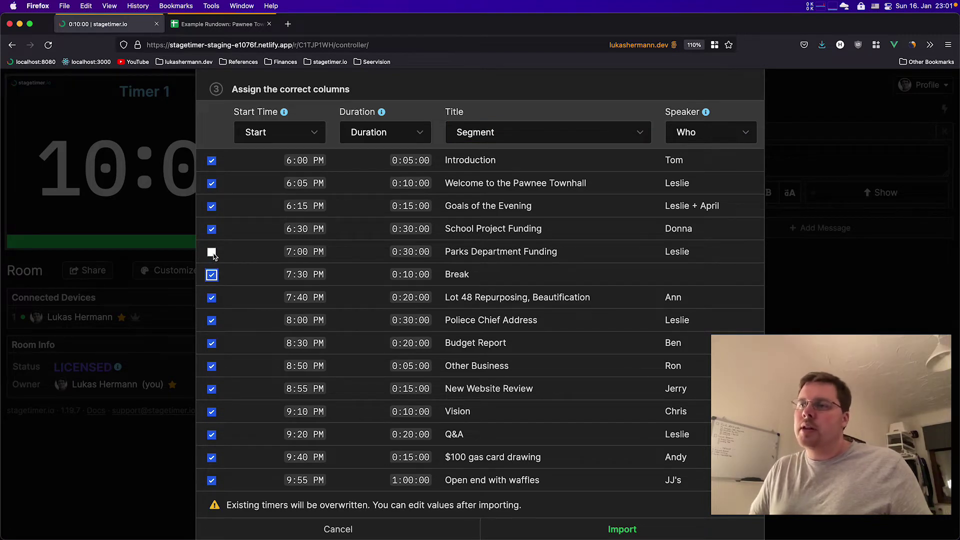
pyautogui.click(211, 253)
pyautogui.scroll(-1, 427, 270)
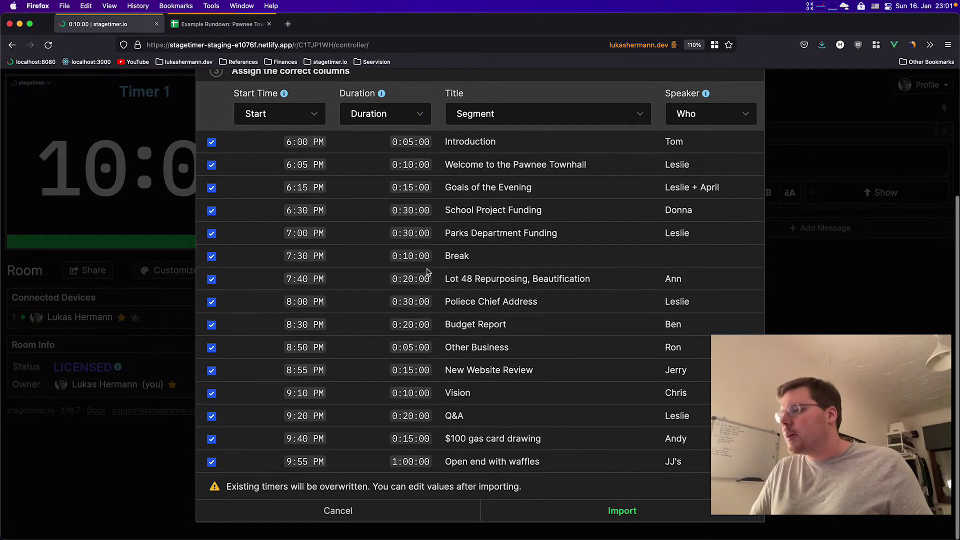
# - Import the mapped rundown, then start Introduction followed by Welcome to the Pawnee Townhall
pyautogui.click(620, 510)
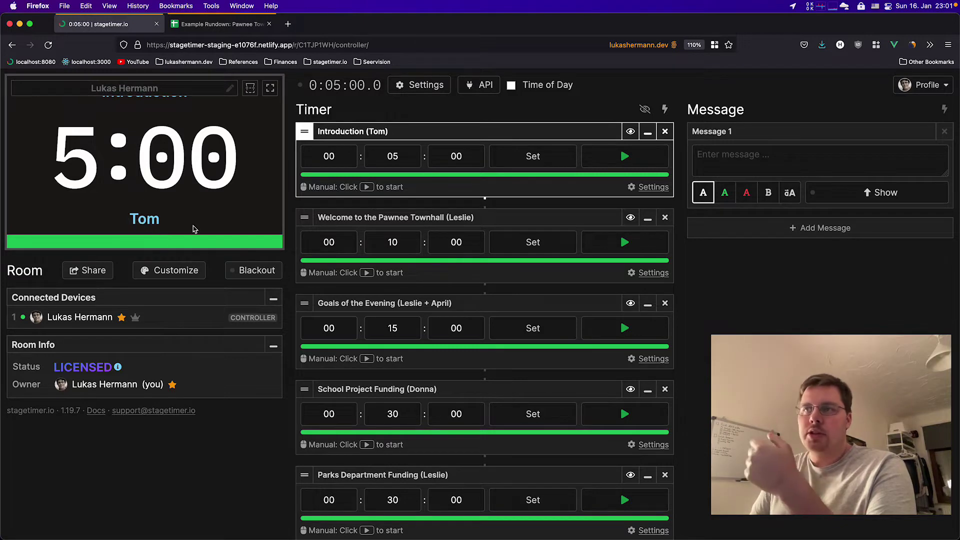
pyautogui.click(629, 148)
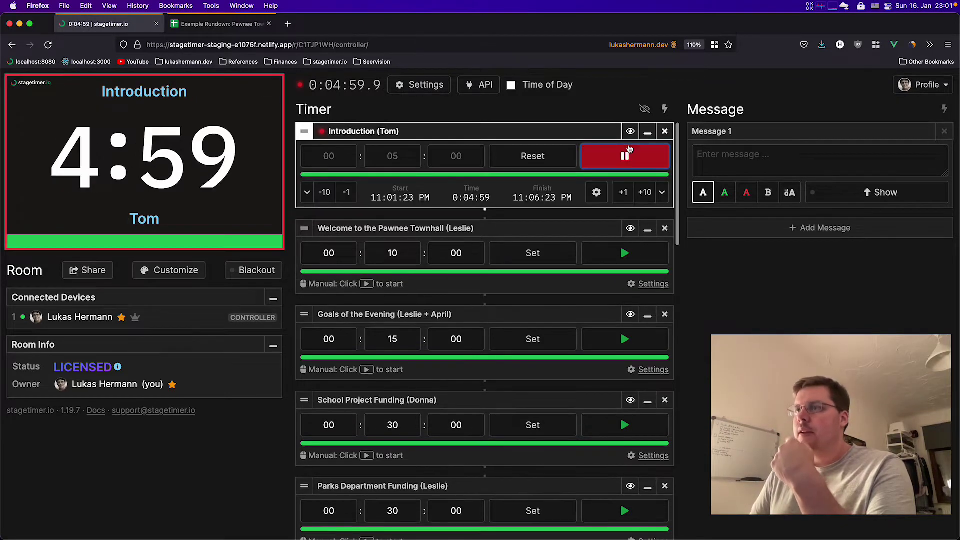
pyautogui.click(619, 256)
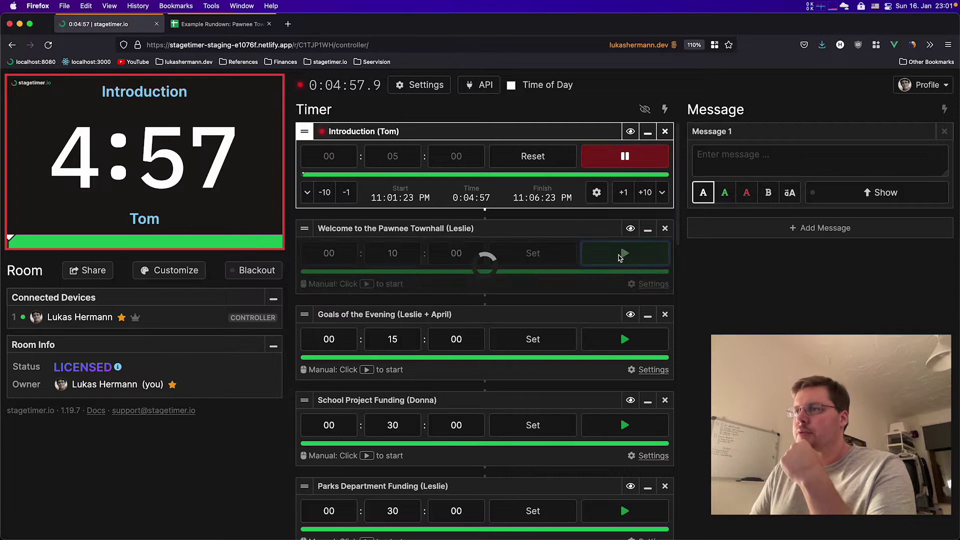
# - Link Goals of the Evening and School Project Funding to their previous timers, then unlink both
pyautogui.click(485, 299)
pyautogui.click(488, 386)
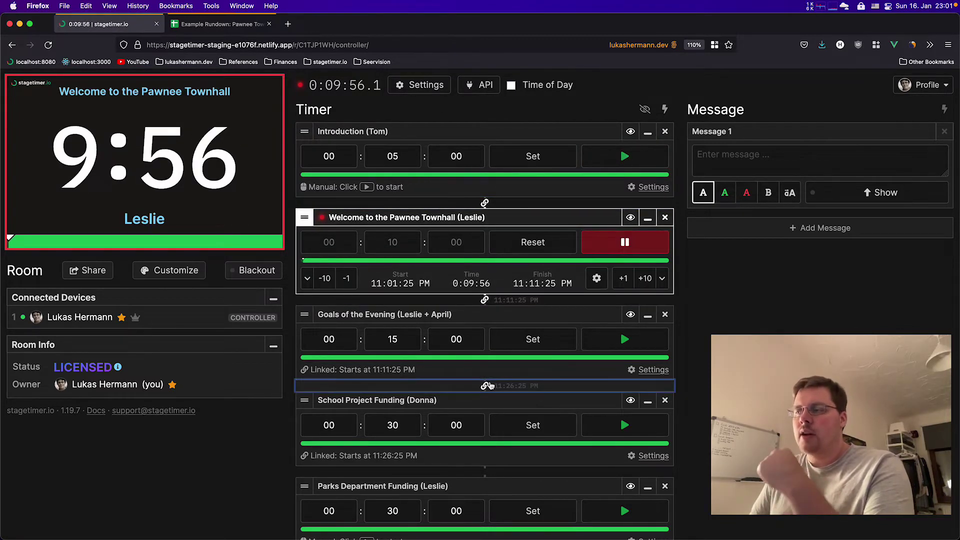
pyautogui.click(487, 385)
pyautogui.click(484, 300)
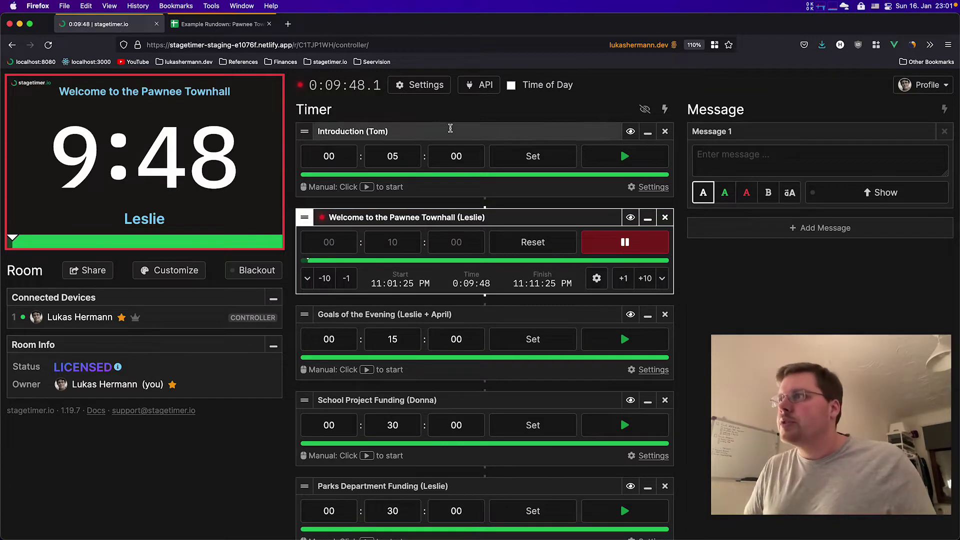
# - Export the timers from Settings as export.csv and show it in the Downloads folder in Finder
pyautogui.click(406, 89)
pyautogui.click(396, 222)
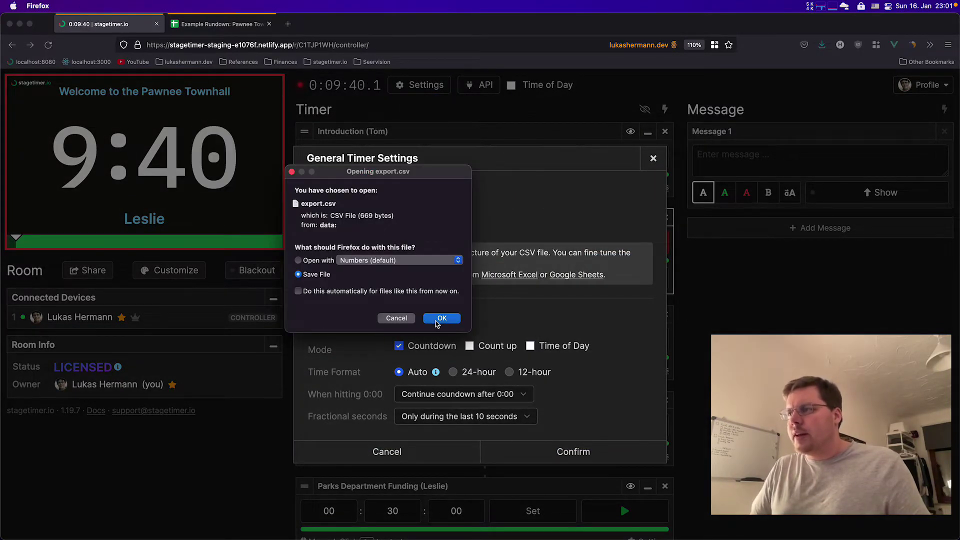
pyautogui.click(437, 320)
pyautogui.moveTo(658, 508)
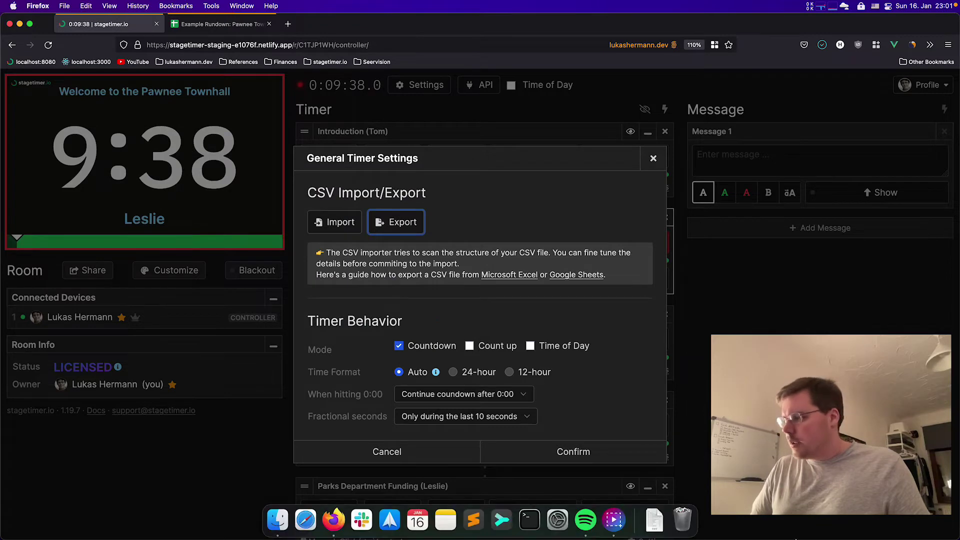
pyautogui.click(654, 459)
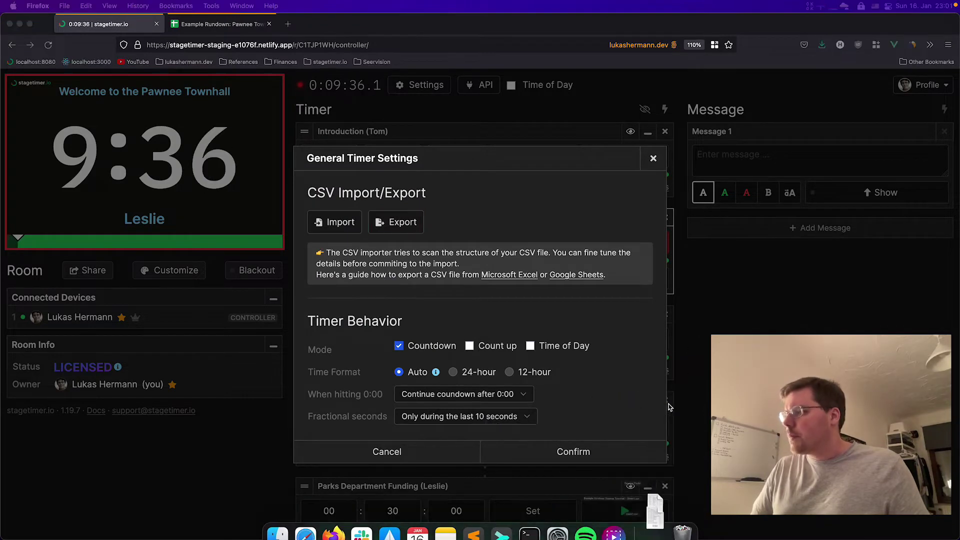
# - Quick Look the export.csv file in Downloads, close the preview, and bring Firefox back
pyautogui.click(523, 99)
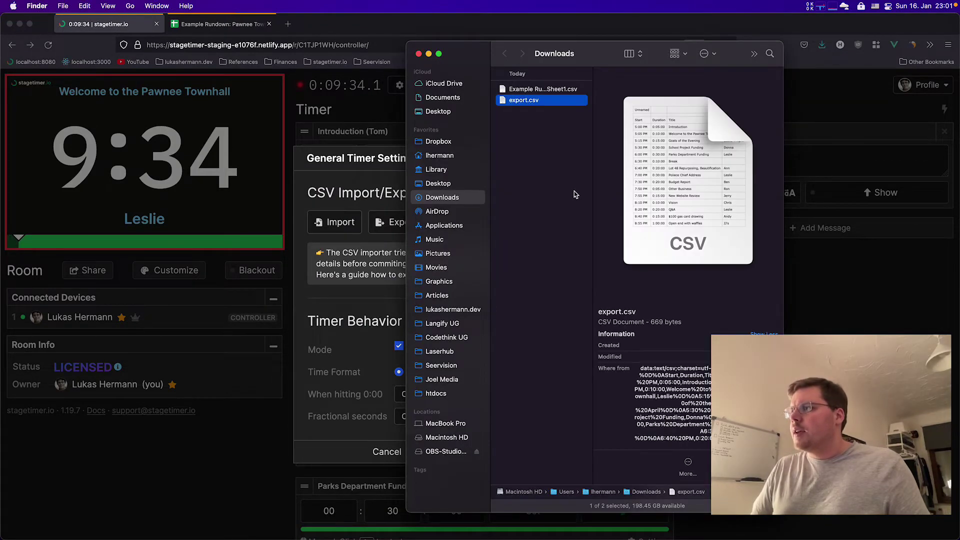
pyautogui.press('space')
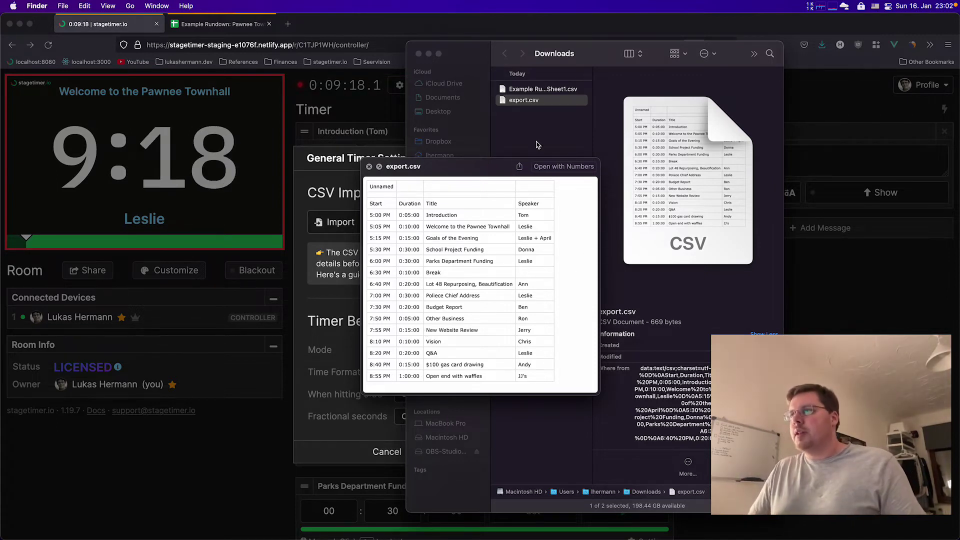
pyautogui.press('space')
pyautogui.click(349, 126)
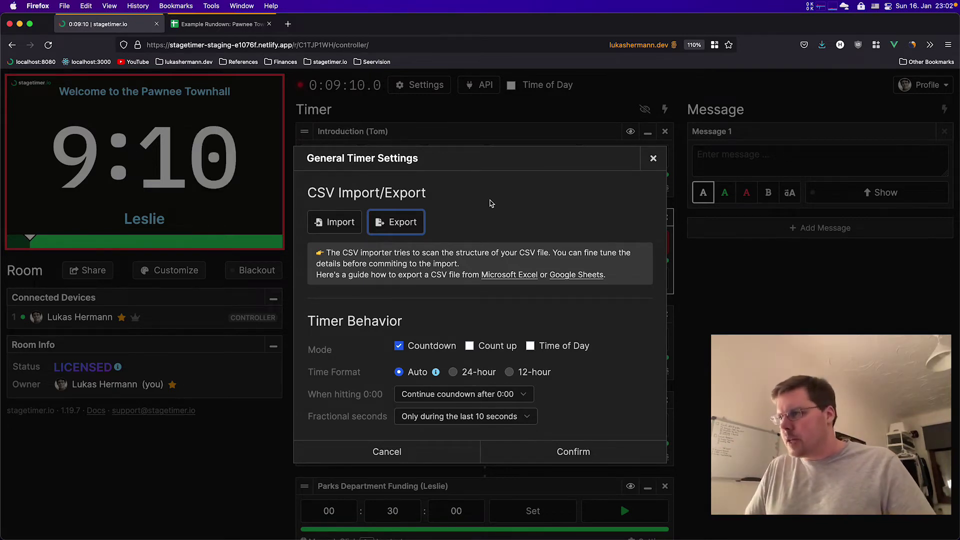
# - Close the General Timer Settings dialog, leaving the Welcome timer counting down at 8:54
pyautogui.click(652, 157)
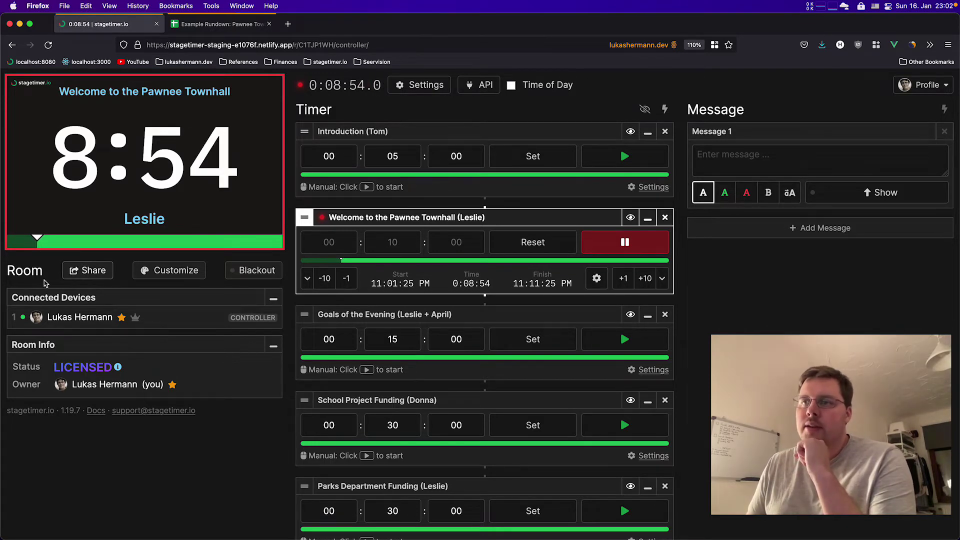
# - Copy the room's Agenda link from the Share panel and open a new browser tab
pyautogui.click(84, 276)
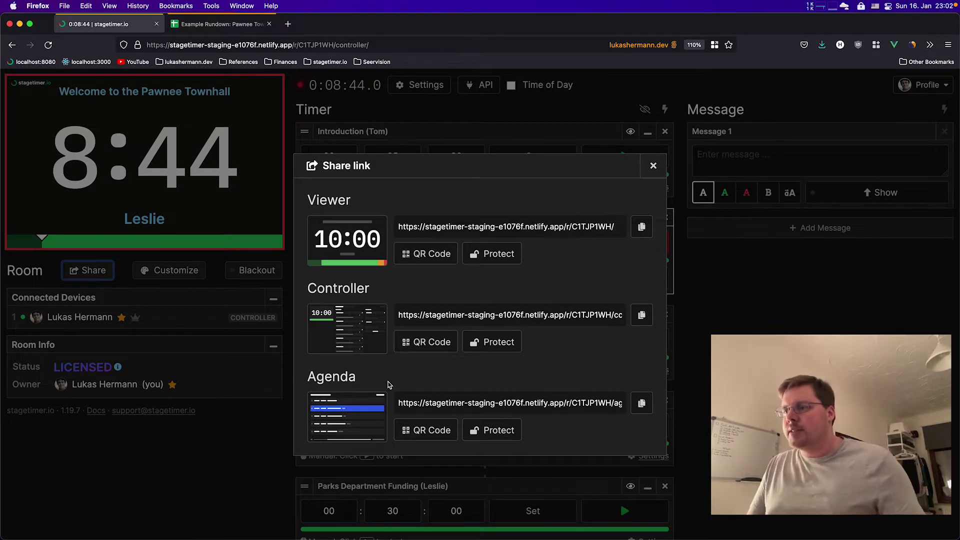
pyautogui.click(641, 403)
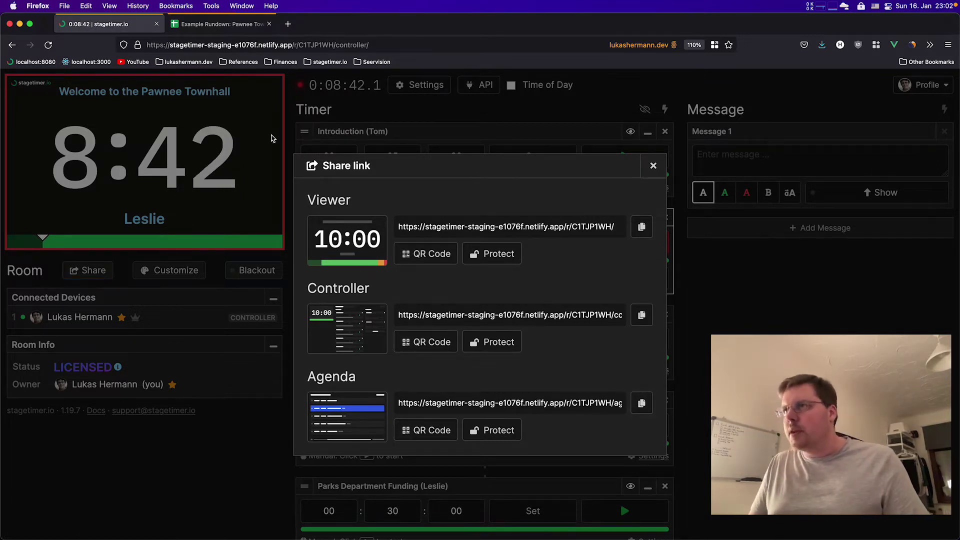
pyautogui.click(288, 25)
# - Paste the copied agenda link into the address bar and load the agenda page
pyautogui.press('super+v')
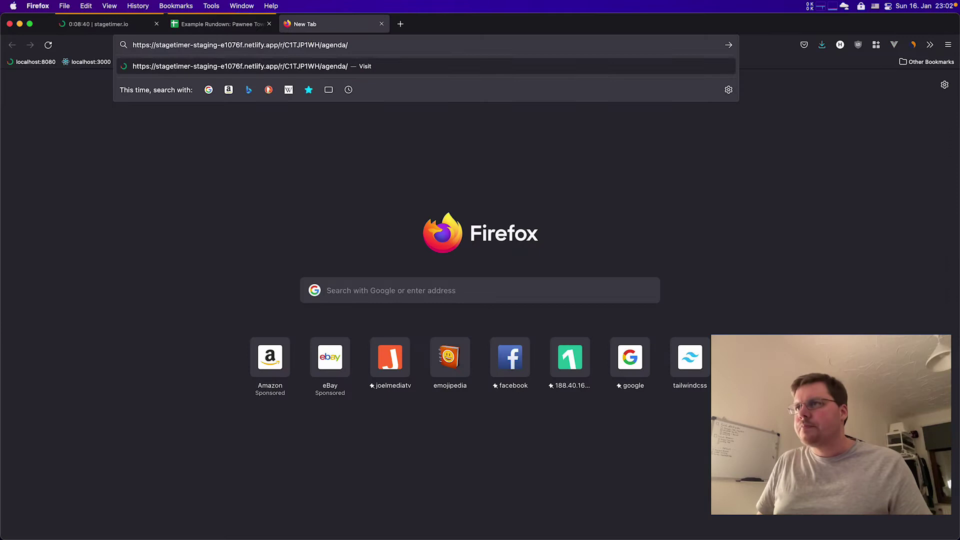
pyautogui.press('Return')
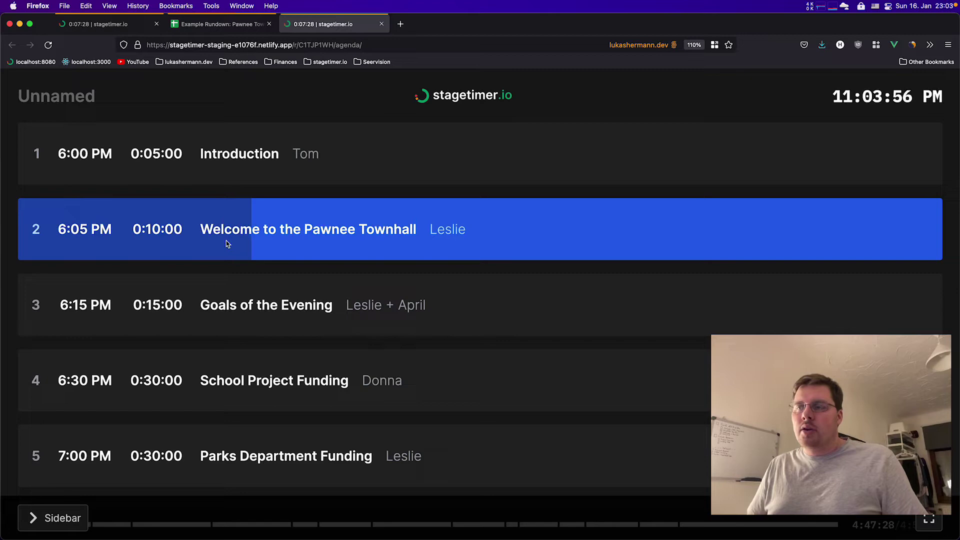
# - Back on the controller, close the share links and start the Parks Department Funding timer
pyautogui.click(199, 31)
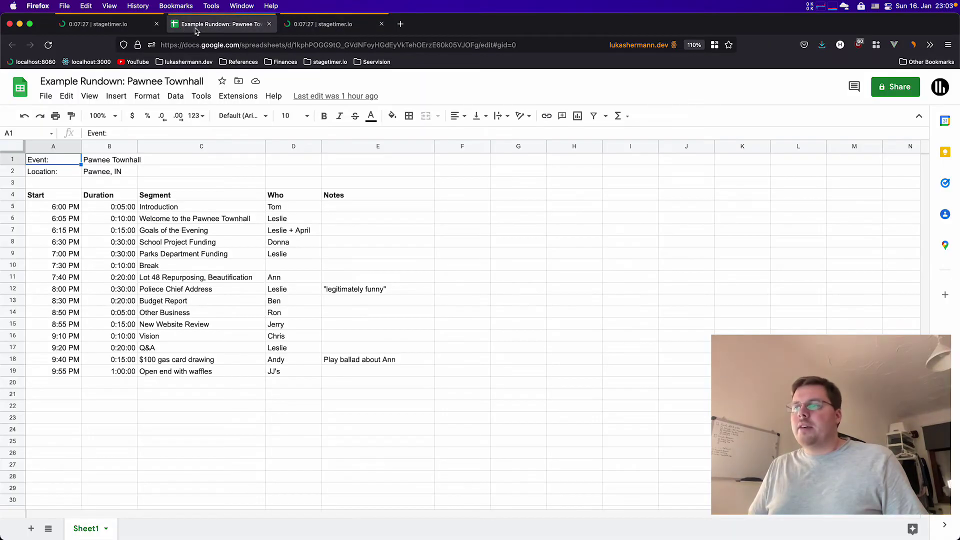
pyautogui.click(114, 31)
pyautogui.click(652, 166)
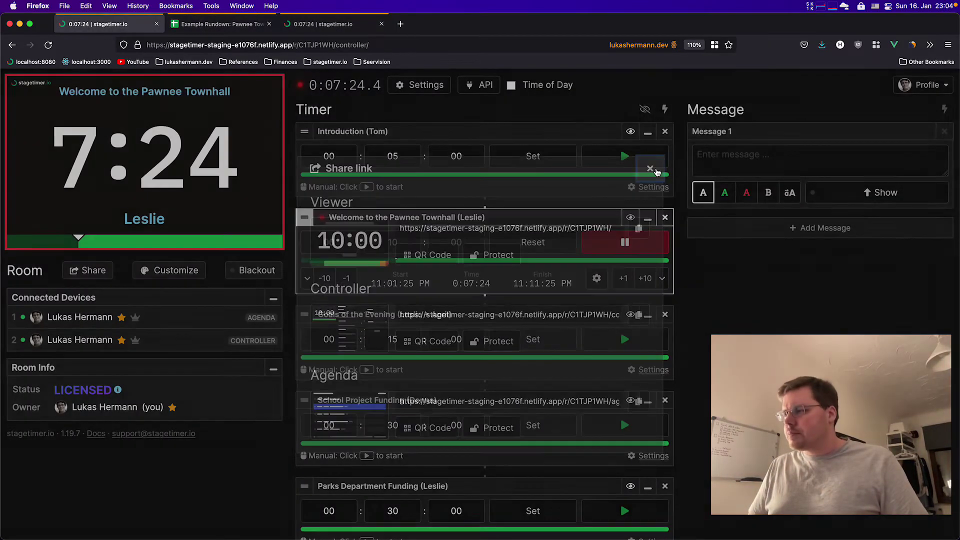
pyautogui.scroll(-5, 585, 358)
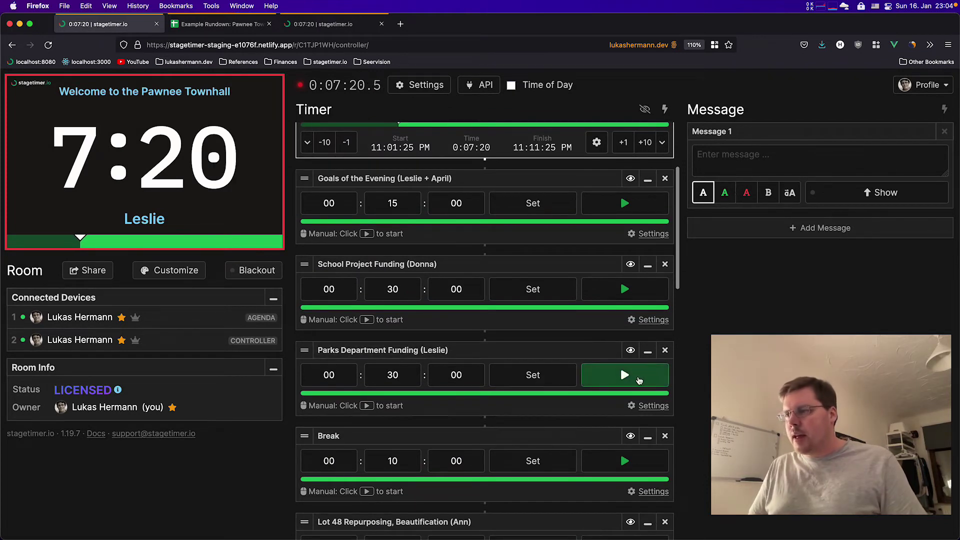
pyautogui.click(598, 380)
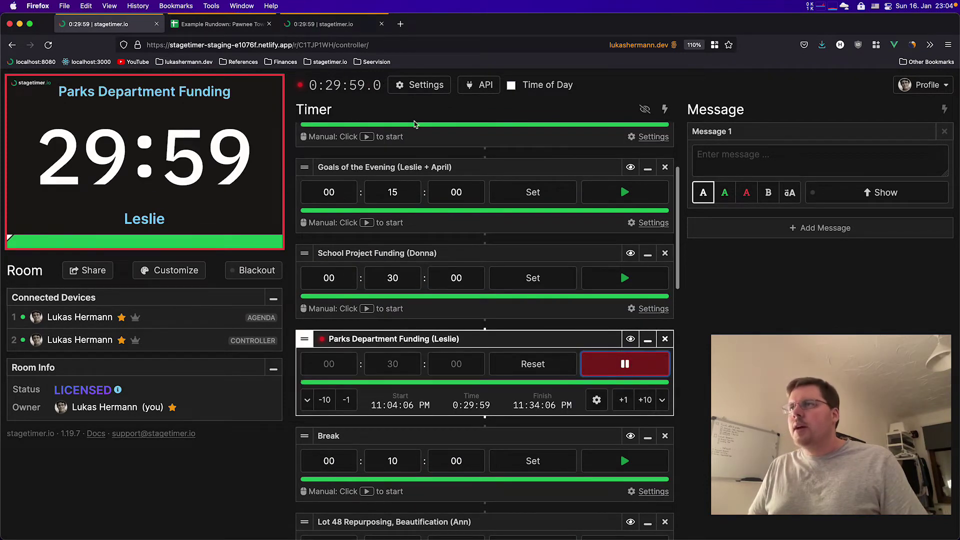
# - Check that the agenda page marks Parks Department Funding as current, then return to the controller
pyautogui.click(330, 24)
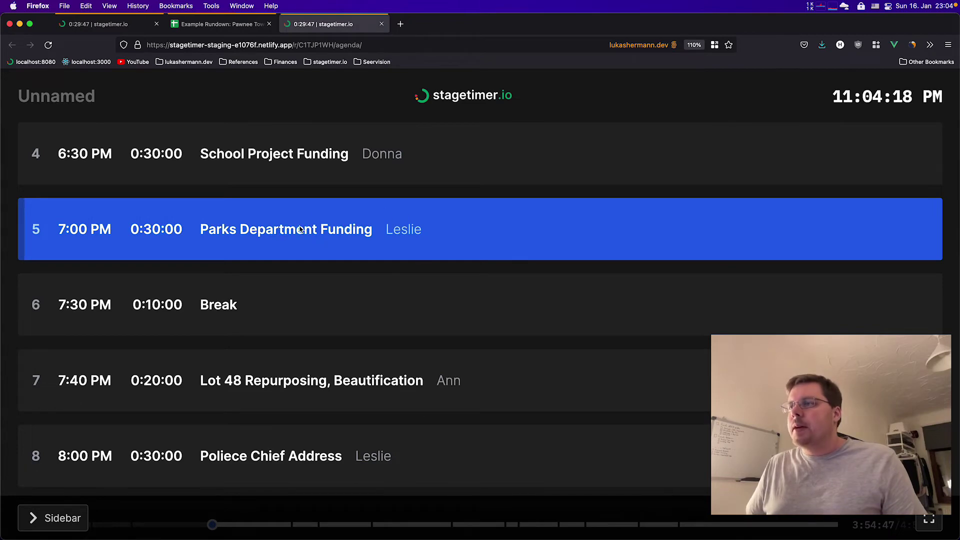
pyautogui.scroll(5, 429, 237)
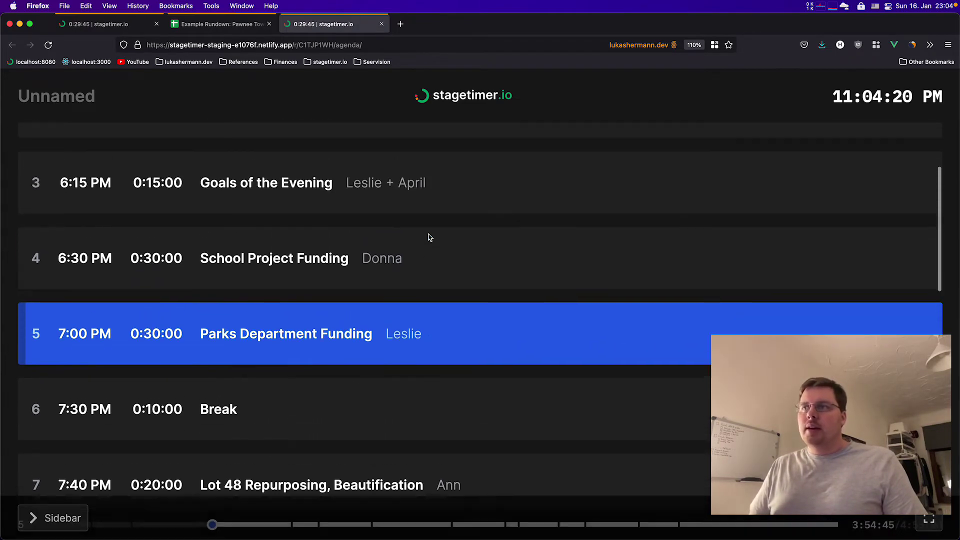
pyautogui.scroll(-2, 362, 278)
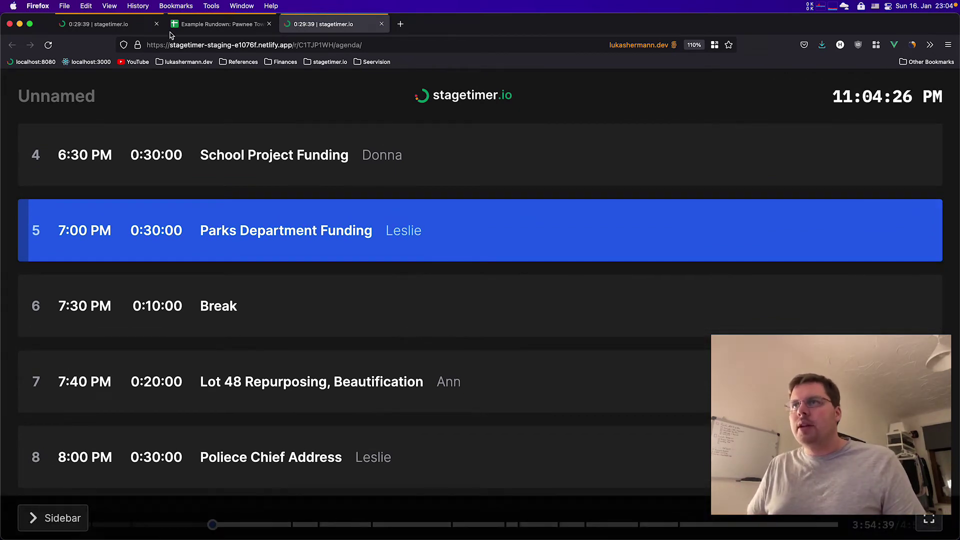
pyautogui.click(115, 24)
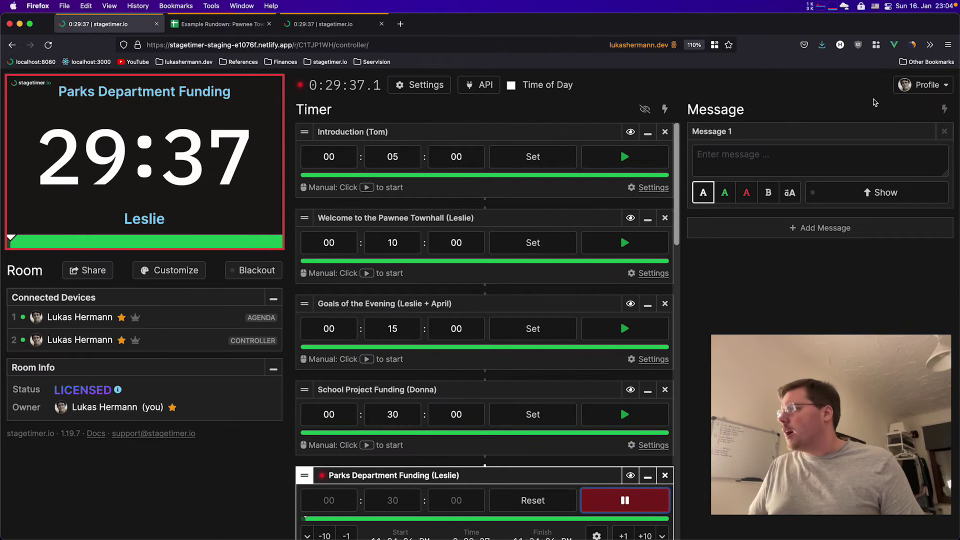
# - From the account dashboard, rename the room to 'Townhall' and go to its agenda page
pyautogui.click(928, 84)
pyautogui.click(844, 106)
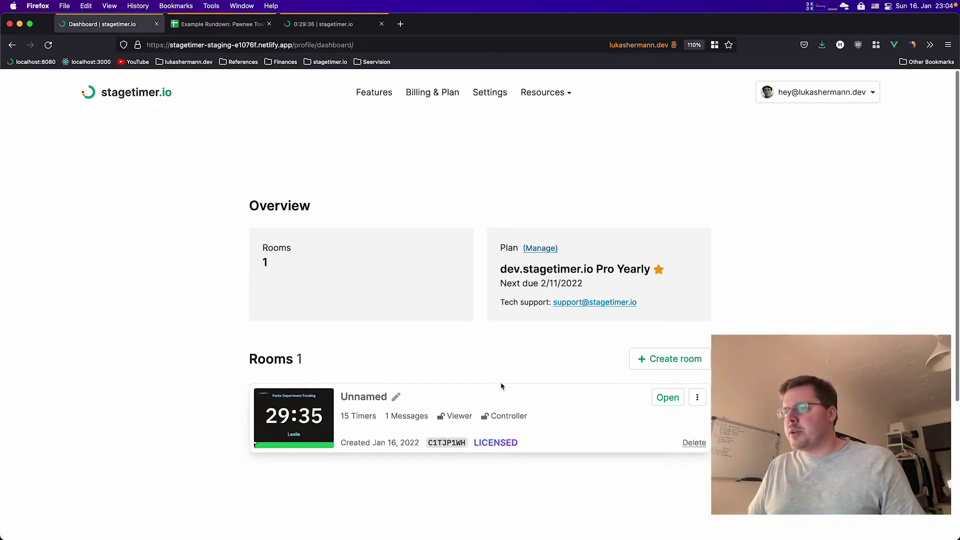
pyautogui.scroll(-1, 502, 386)
pyautogui.click(395, 378)
pyautogui.click(369, 378)
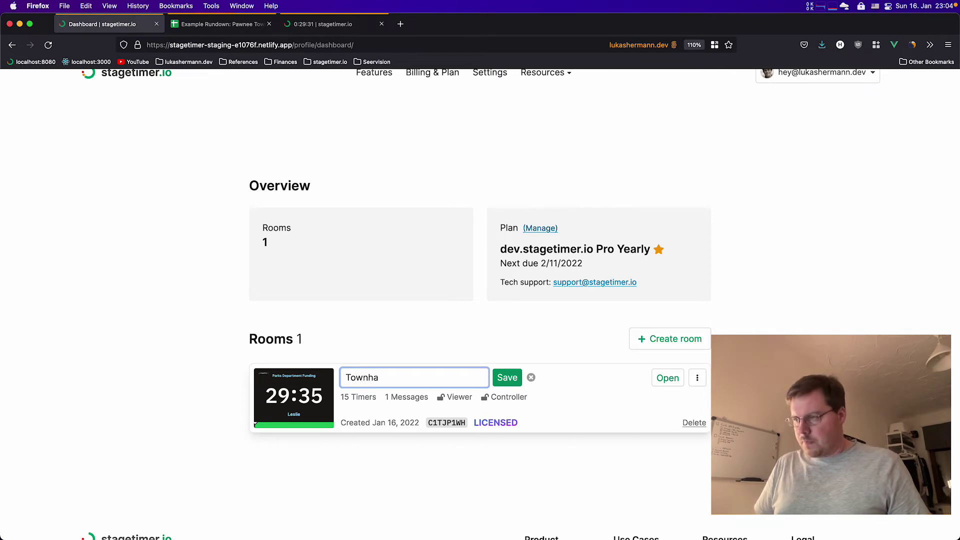
pyautogui.click(506, 378)
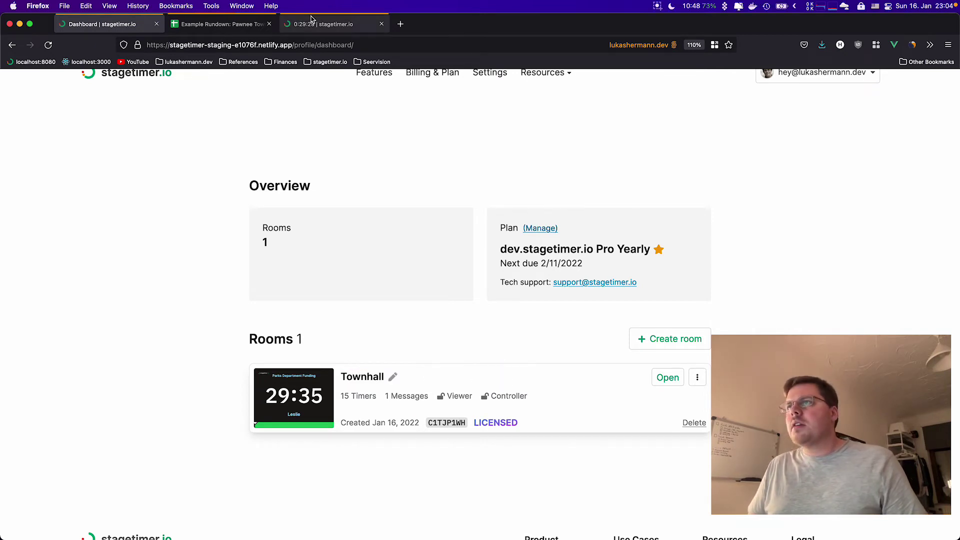
pyautogui.click(327, 24)
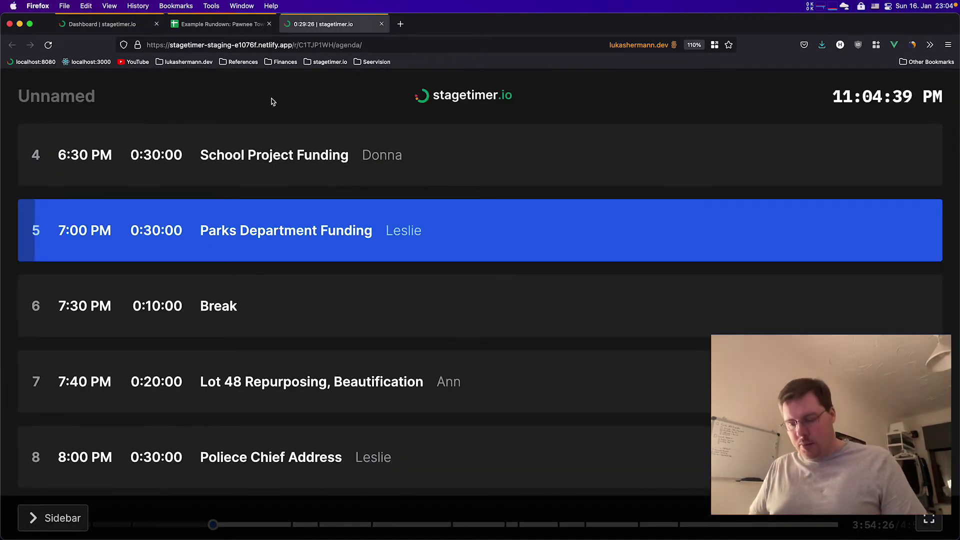
# - Reload the agenda to show Townhall, then display the message 'Hello' on the timer
pyautogui.press('super+r')
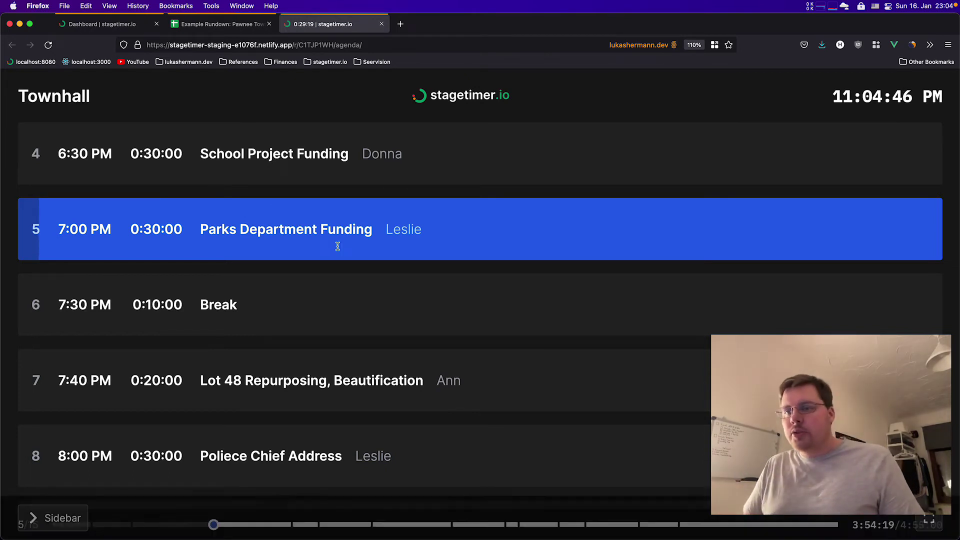
pyautogui.click(63, 519)
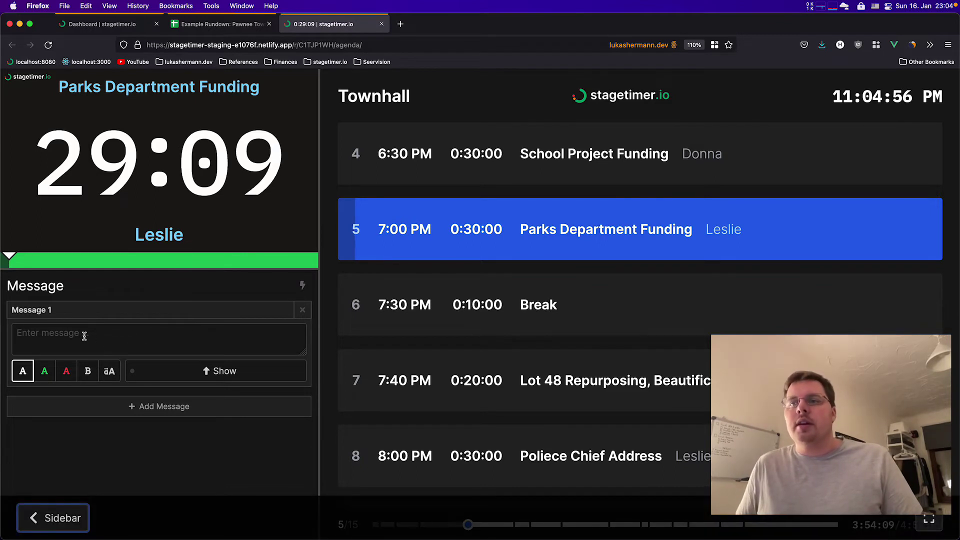
pyautogui.click(84, 336)
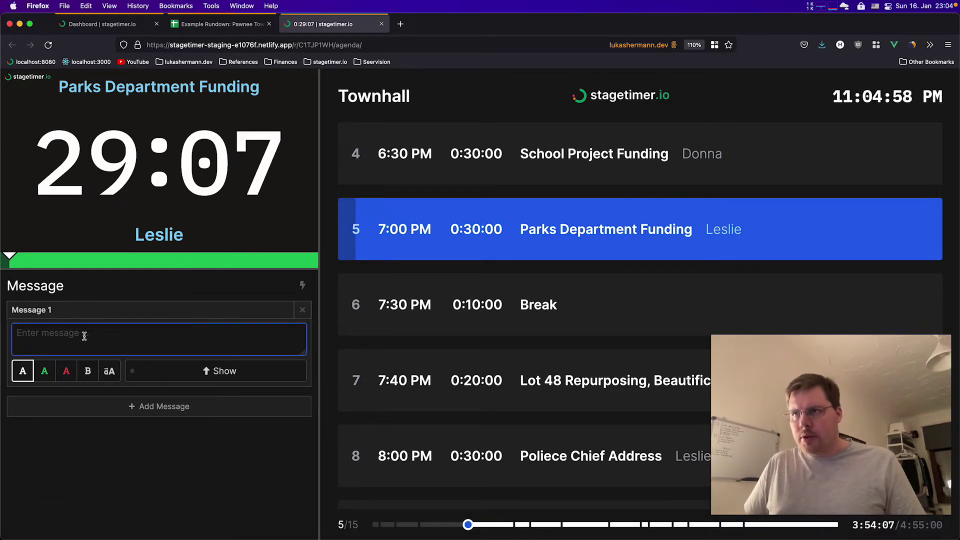
pyautogui.write('H')
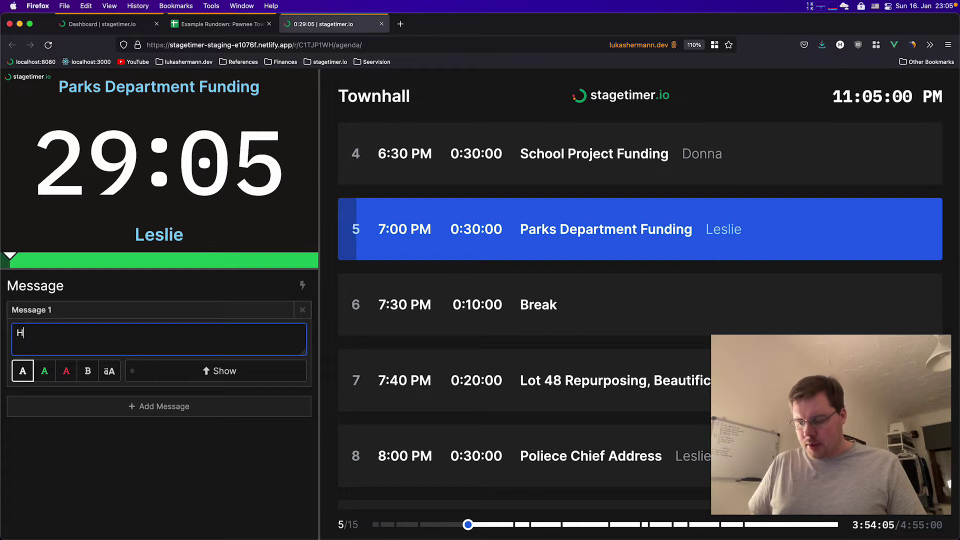
pyautogui.write('ello')
pyautogui.click(220, 371)
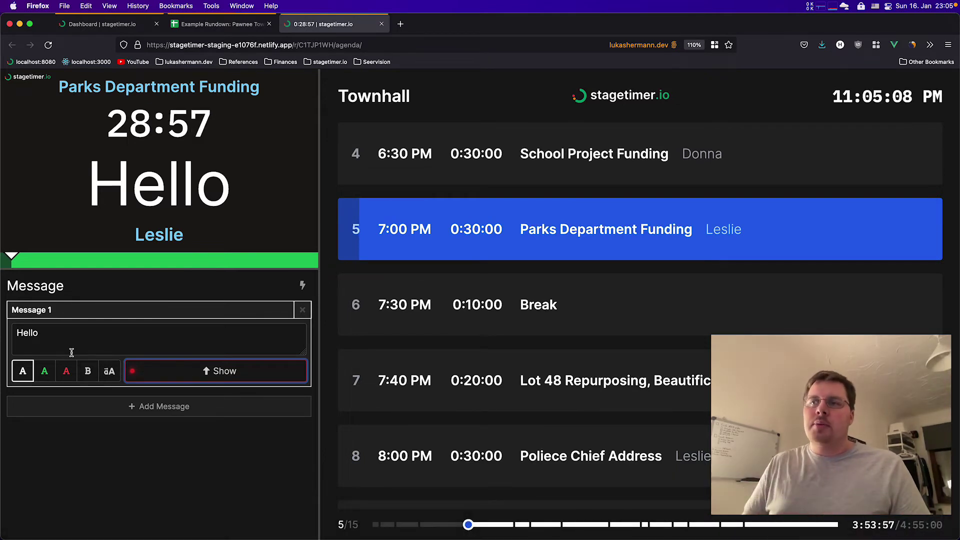
# - Open the Townhall room's controller from the dashboard, view the agenda page, and return
pyautogui.click(105, 24)
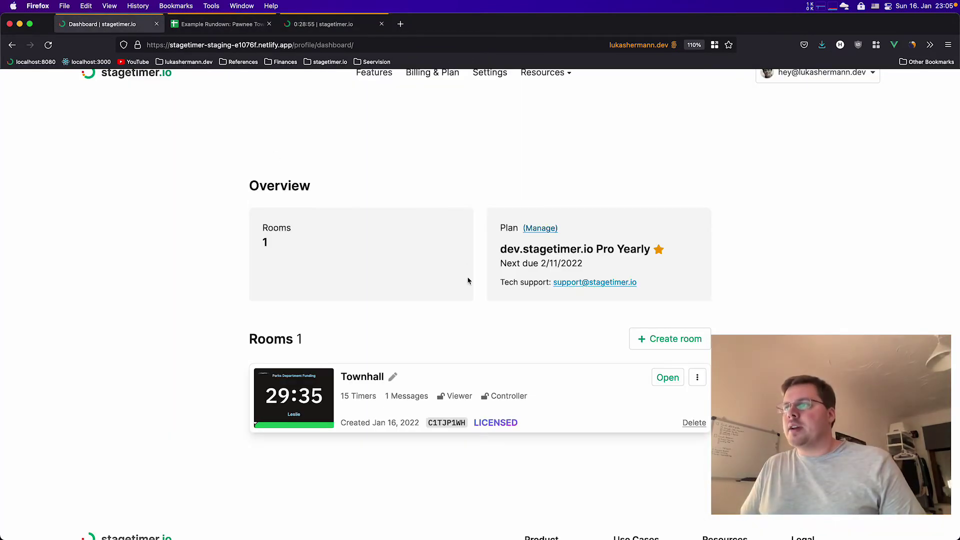
pyautogui.scroll(1, 408, 177)
pyautogui.click(667, 399)
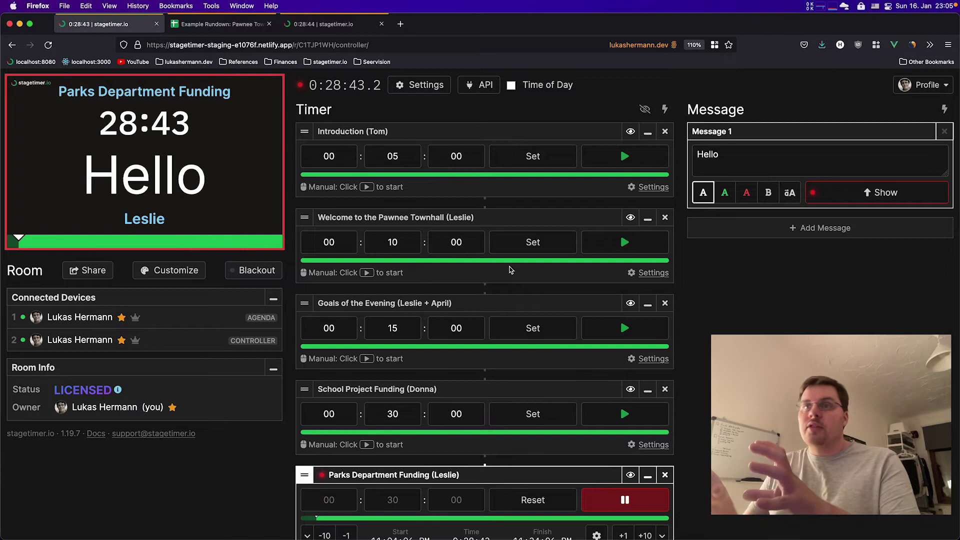
pyautogui.press('super+3')
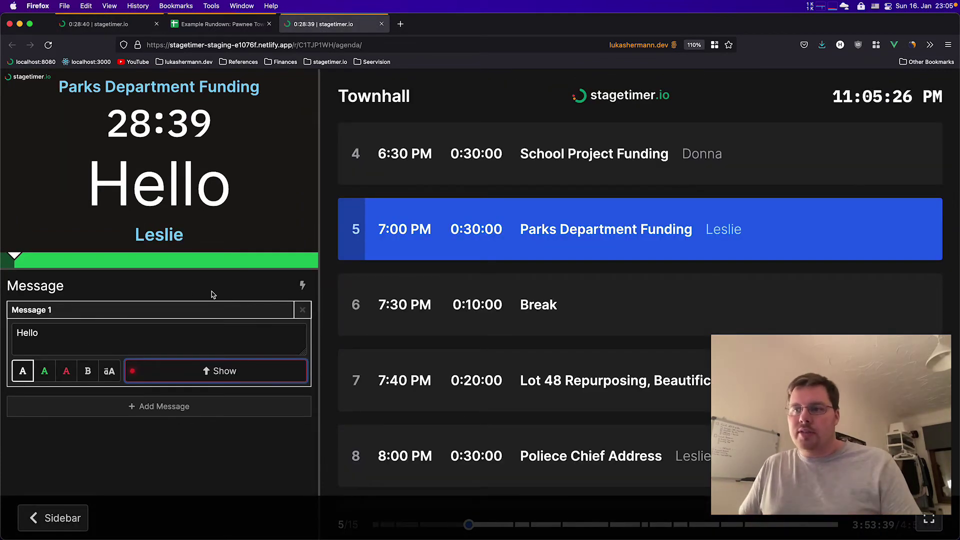
pyautogui.press('super+1')
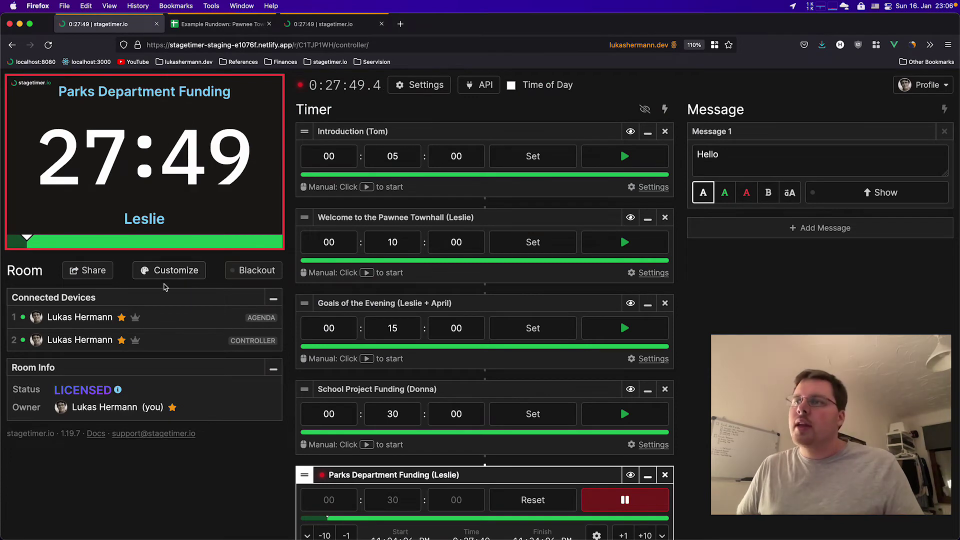
# - Try Balsamiq Sans and Open Sans as timer fonts, then settle on Poppins
pyautogui.click(172, 270)
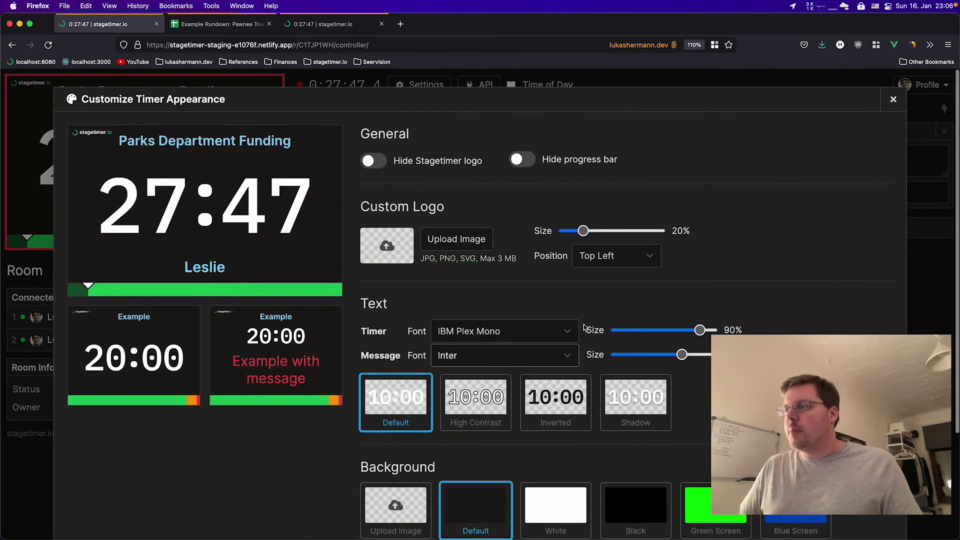
pyautogui.scroll(-3, 533, 255)
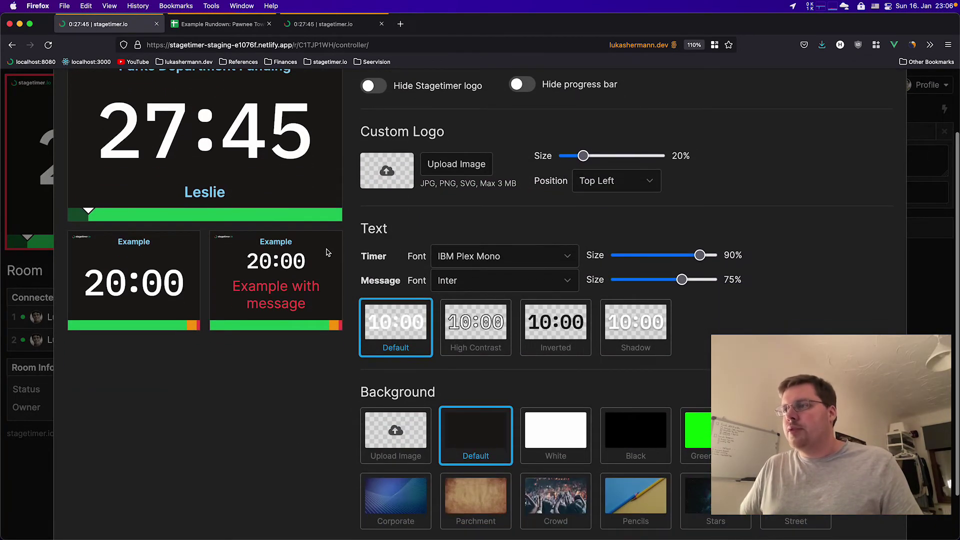
pyautogui.scroll(2, 448, 251)
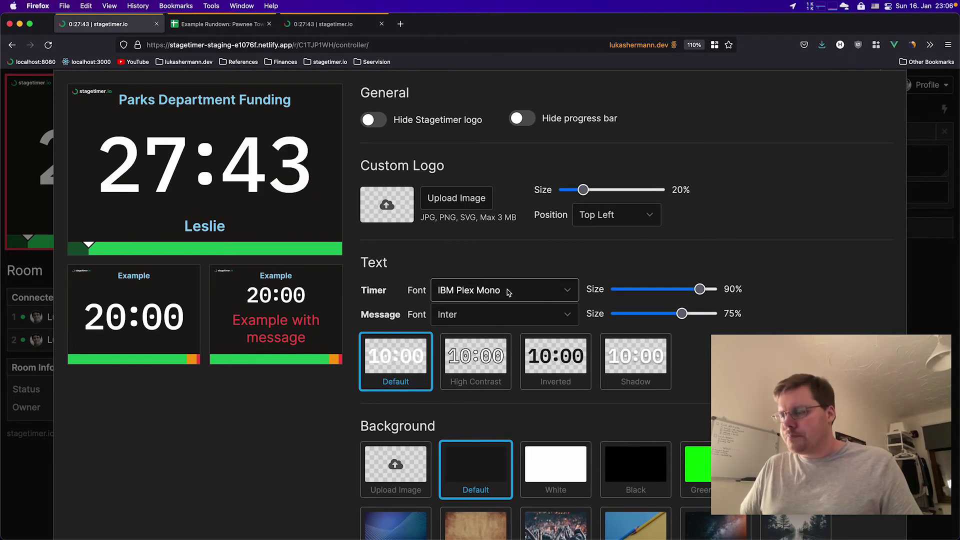
pyautogui.click(479, 294)
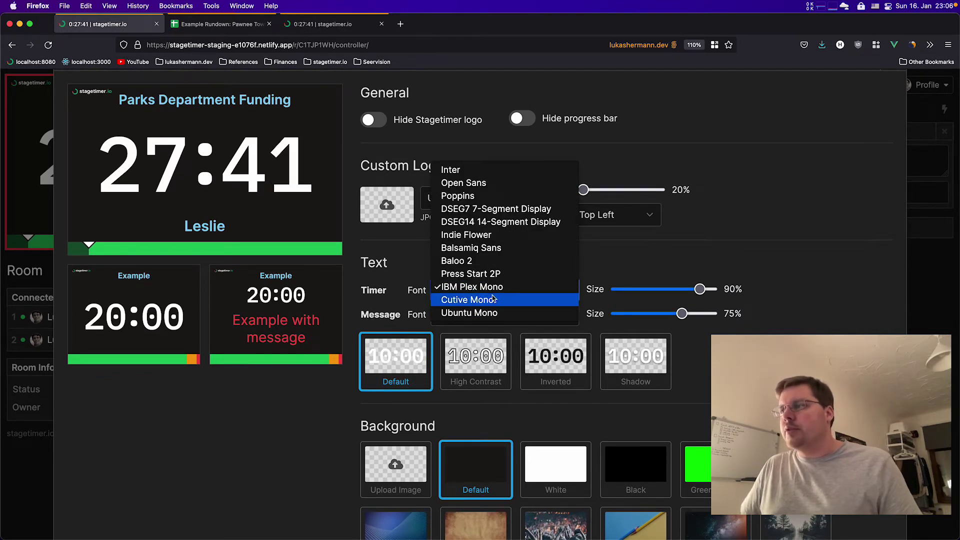
pyautogui.click(476, 249)
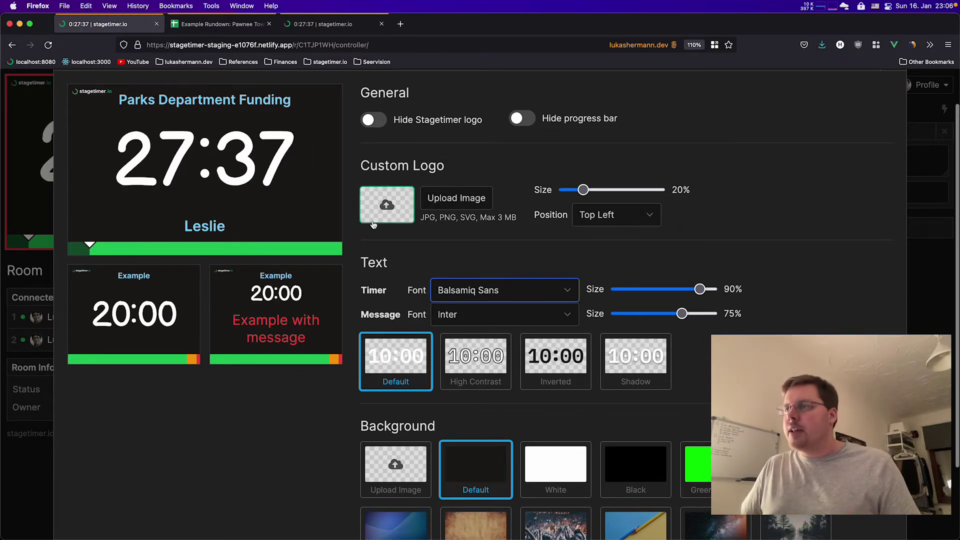
pyautogui.click(482, 289)
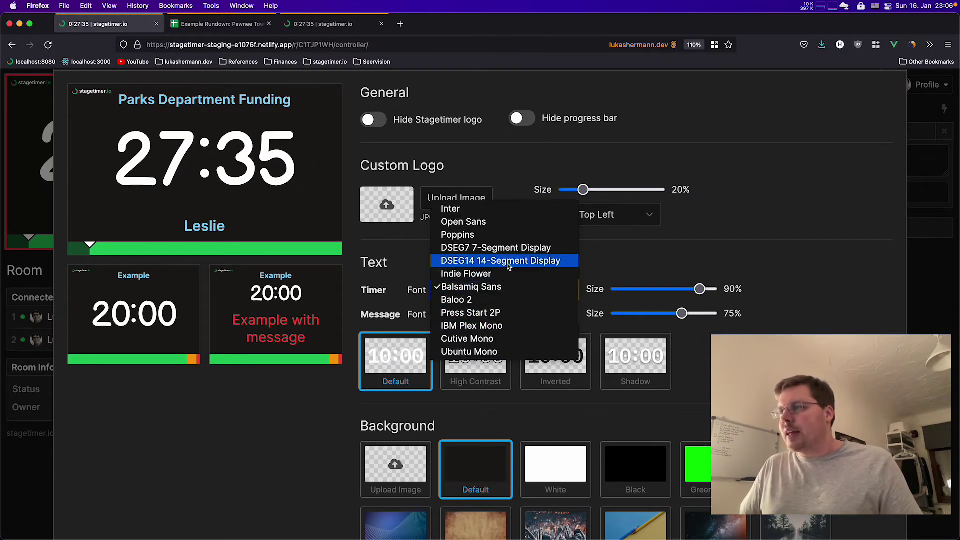
pyautogui.click(488, 221)
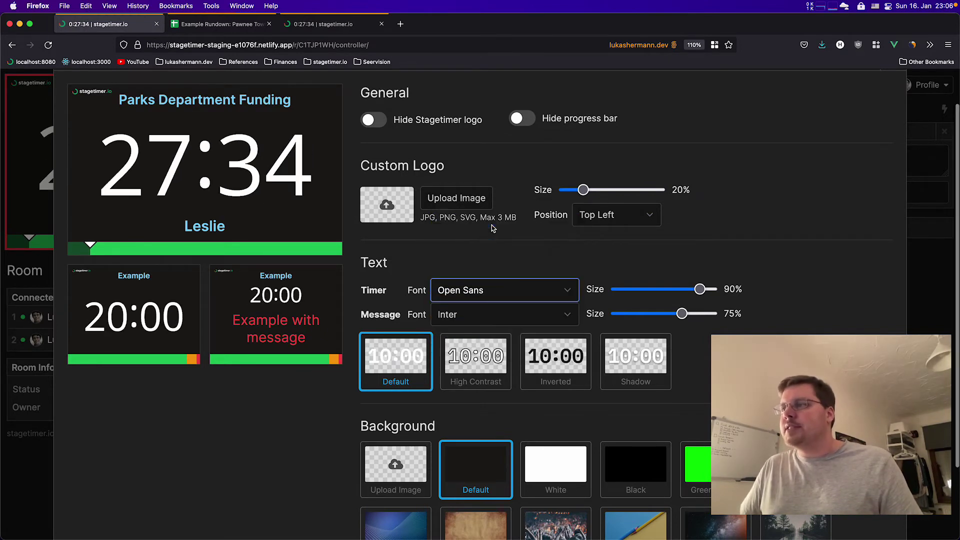
pyautogui.click(492, 288)
pyautogui.click(460, 300)
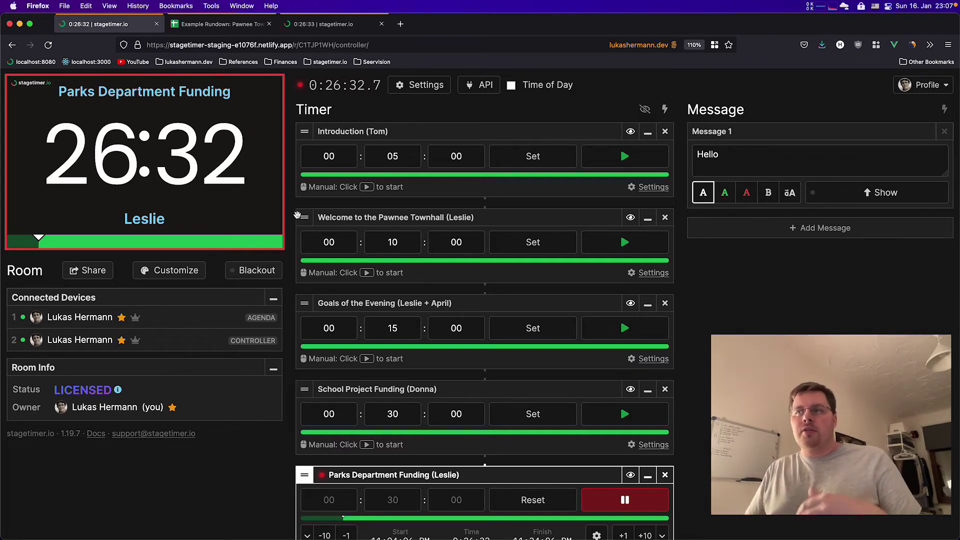
# - Switch to Figma's Stage Timer file and bring the Controller View 2.3 frame into view
pyautogui.hotkey('ctrl', 'Right')
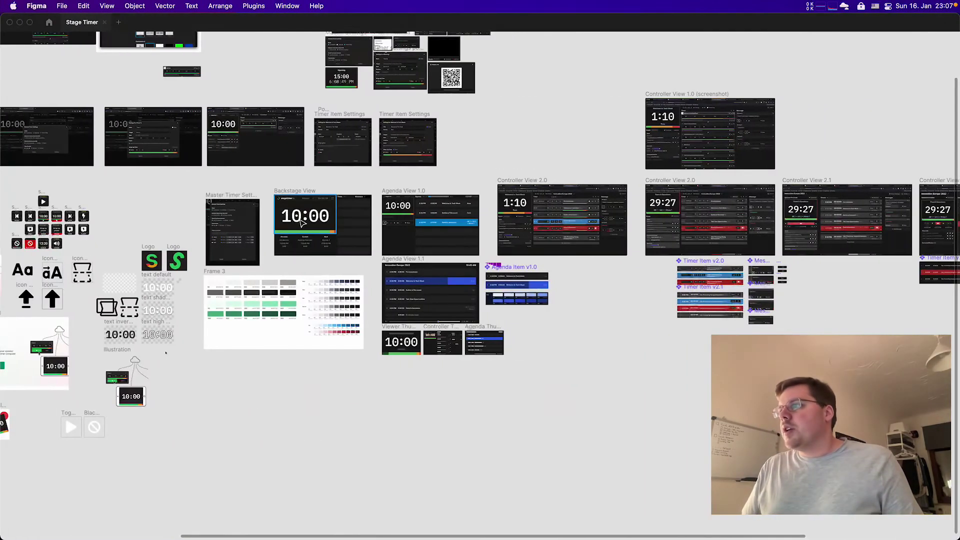
pyautogui.hscroll(4, 548, 286)
pyautogui.scroll(5, 548, 289)
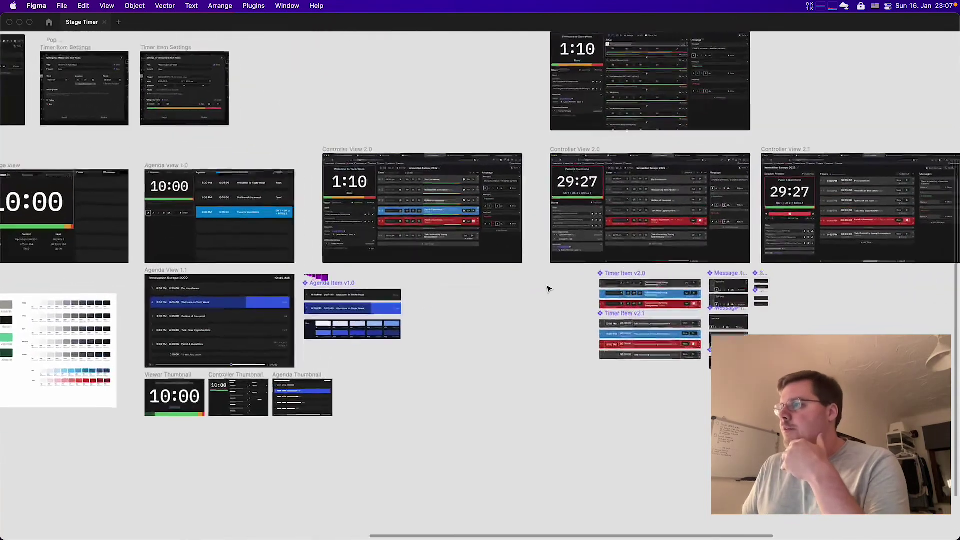
pyautogui.hscroll(8, 548, 288)
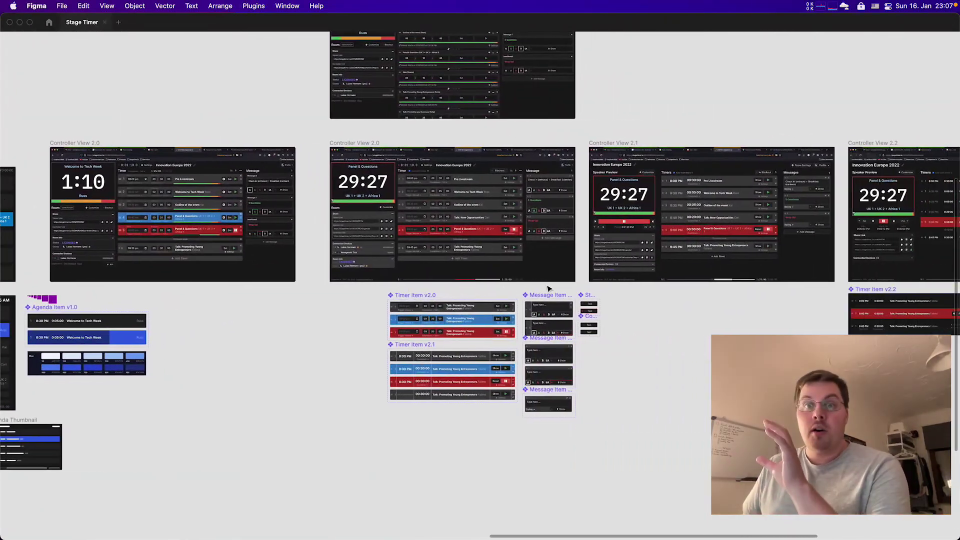
pyautogui.hscroll(6, 548, 288)
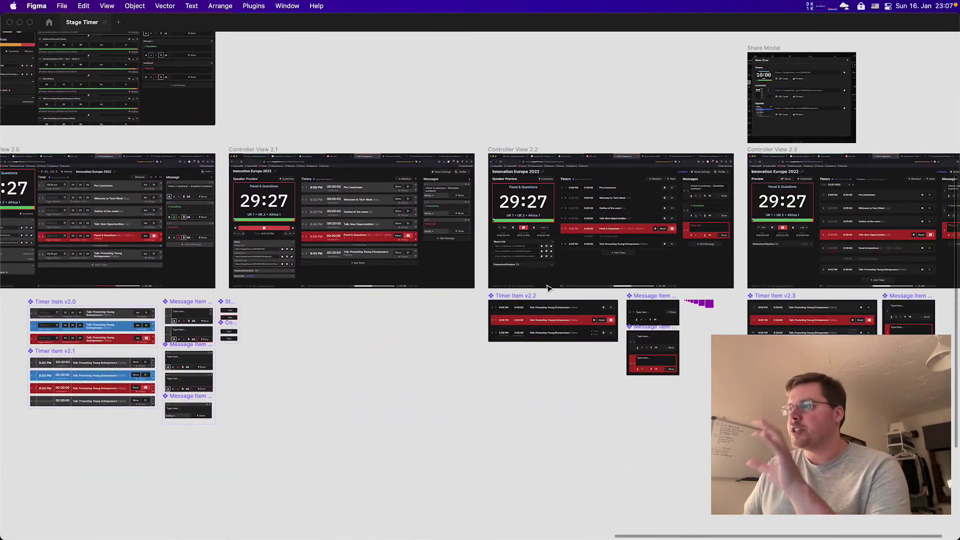
pyautogui.scroll(6, 619, 210)
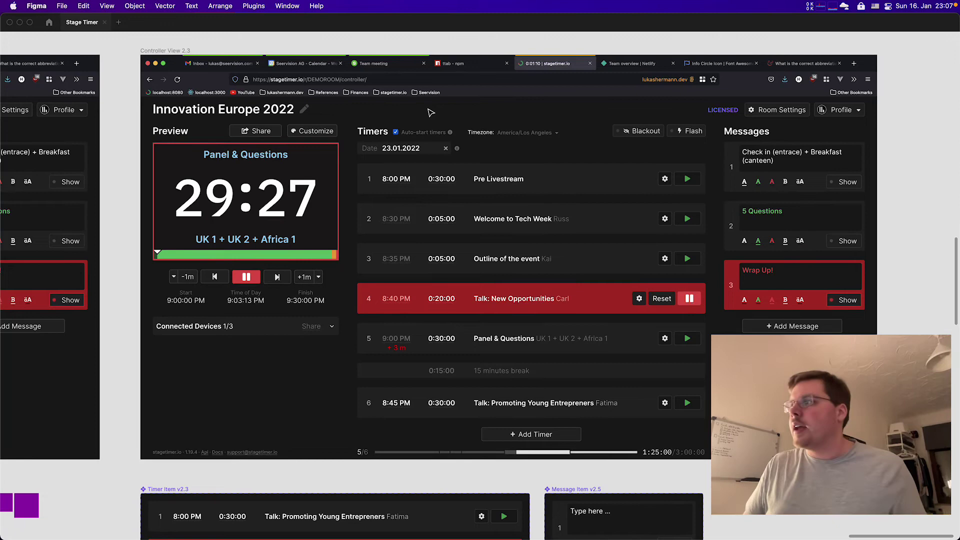
pyautogui.scroll(3, 421, 238)
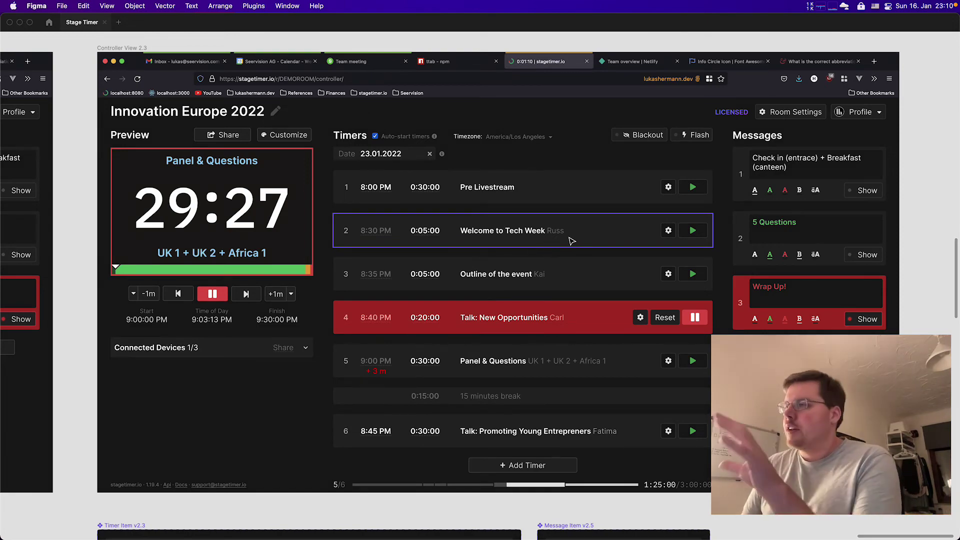
pyautogui.hotkey('ctrl', 'Left')
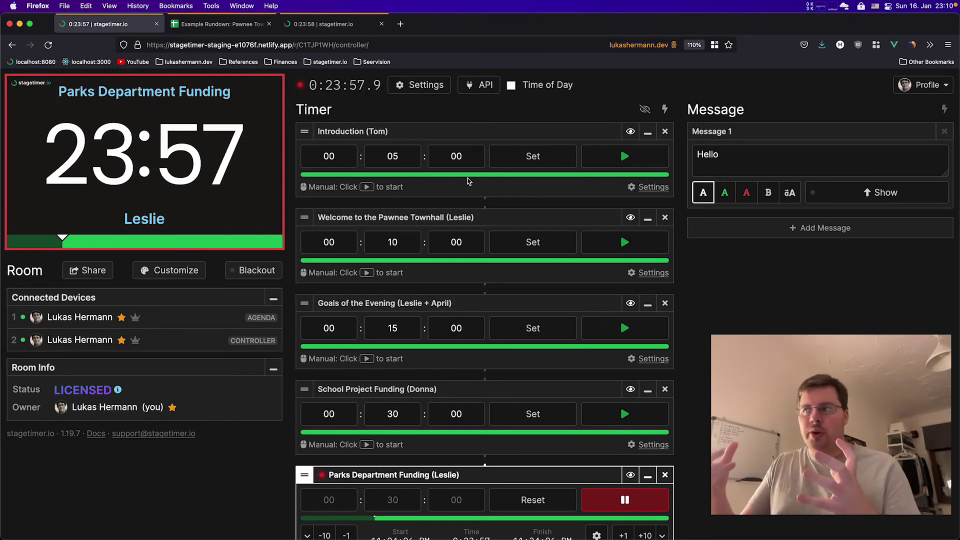
pyautogui.hotkey('ctrl', 'Right')
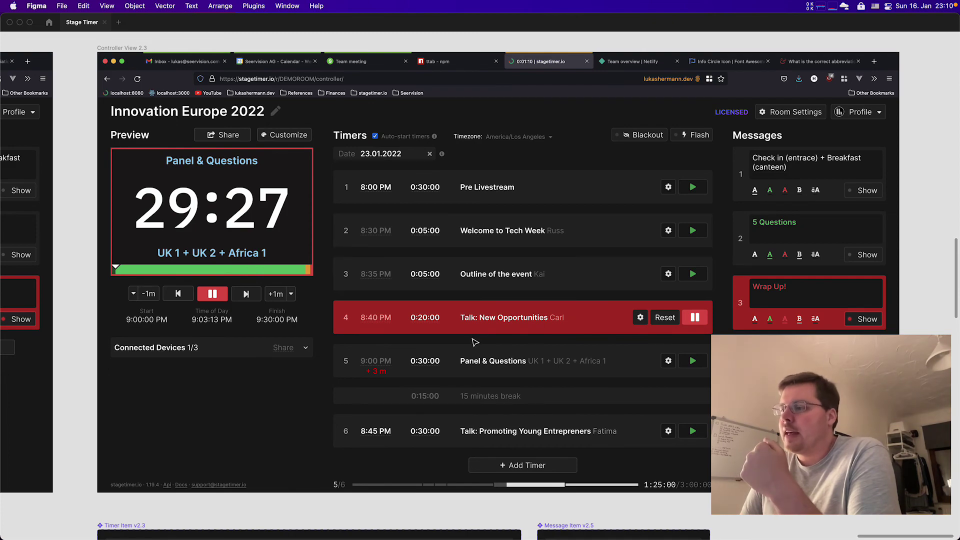
pyautogui.scroll(-8, 473, 340)
pyautogui.scroll(10, 230, 307)
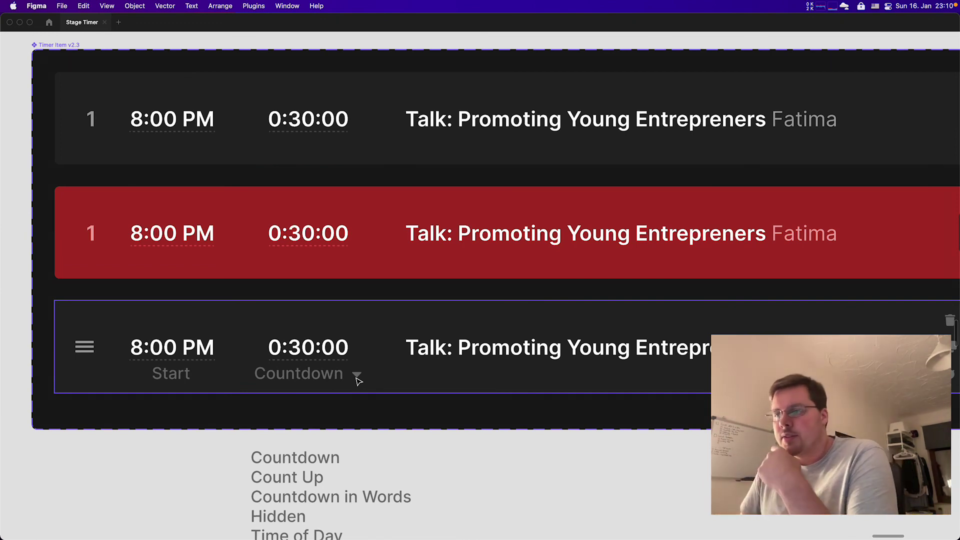
pyautogui.scroll(-5, 357, 376)
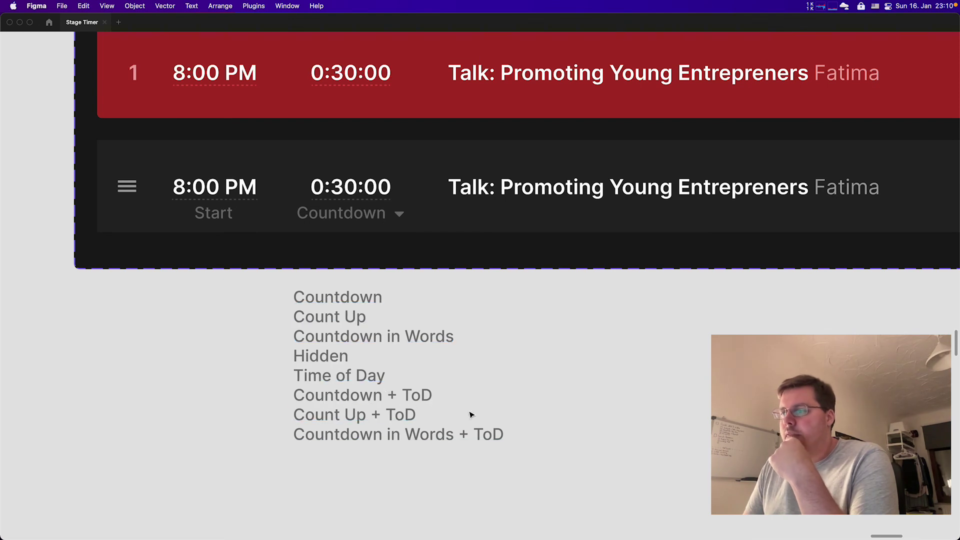
pyautogui.press('n')
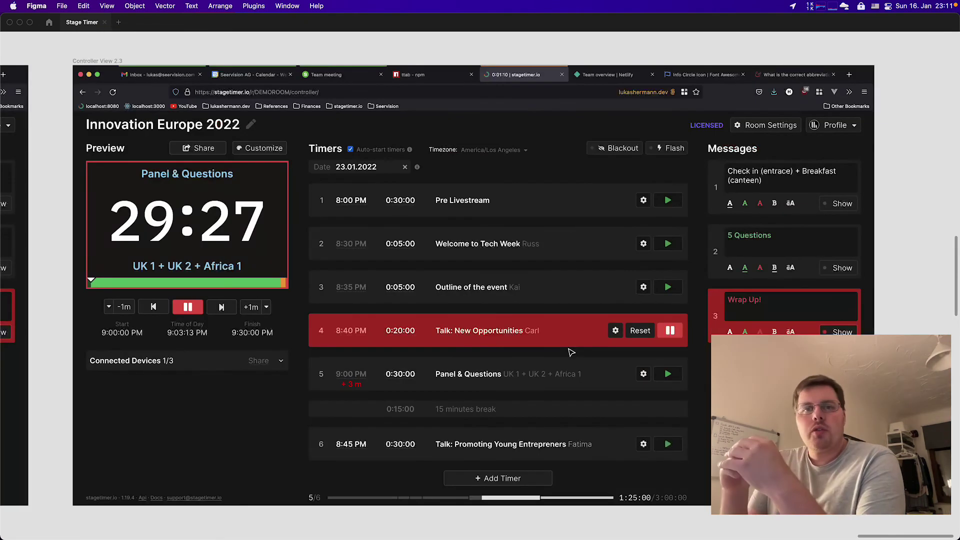